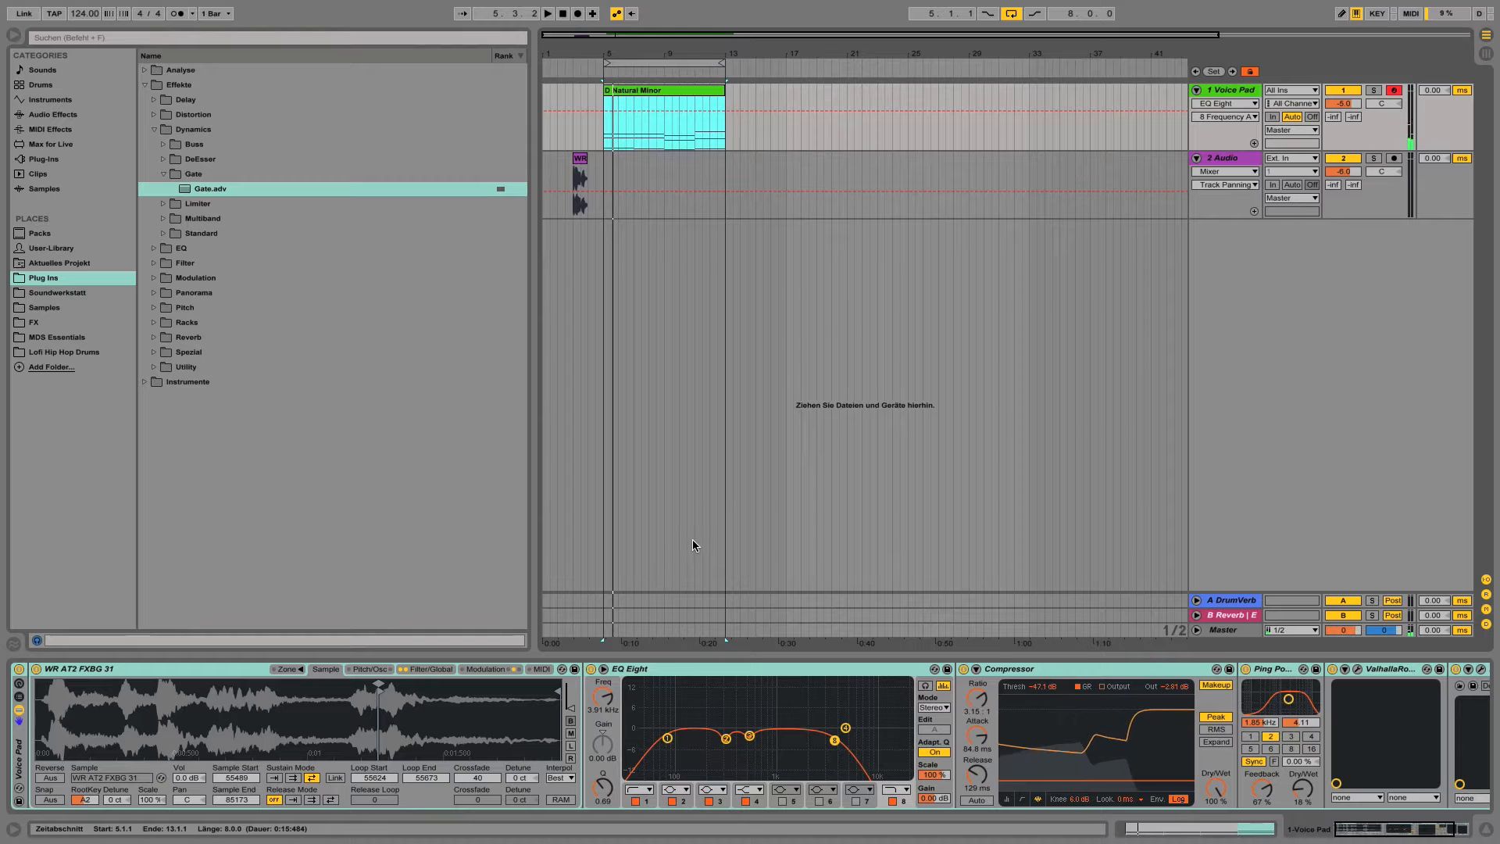
Bypass all five effects on the Voice Pad track: EQ Eight, Compressor, Ping Pong Delay, ValhallaRoom and FabFilter Pro-L
click(592, 670)
click(964, 670)
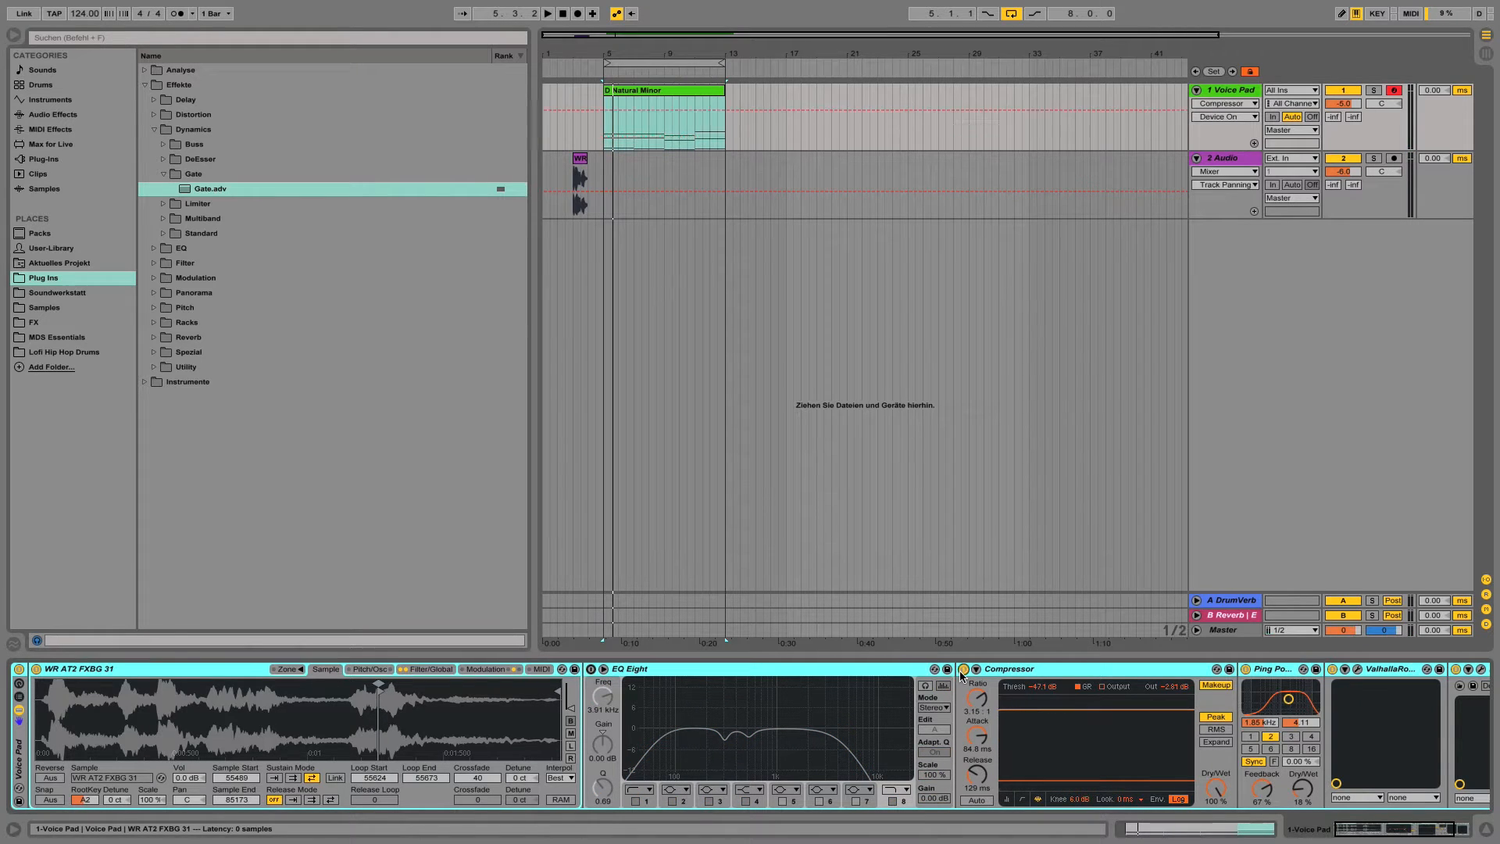
click(1246, 669)
click(1332, 670)
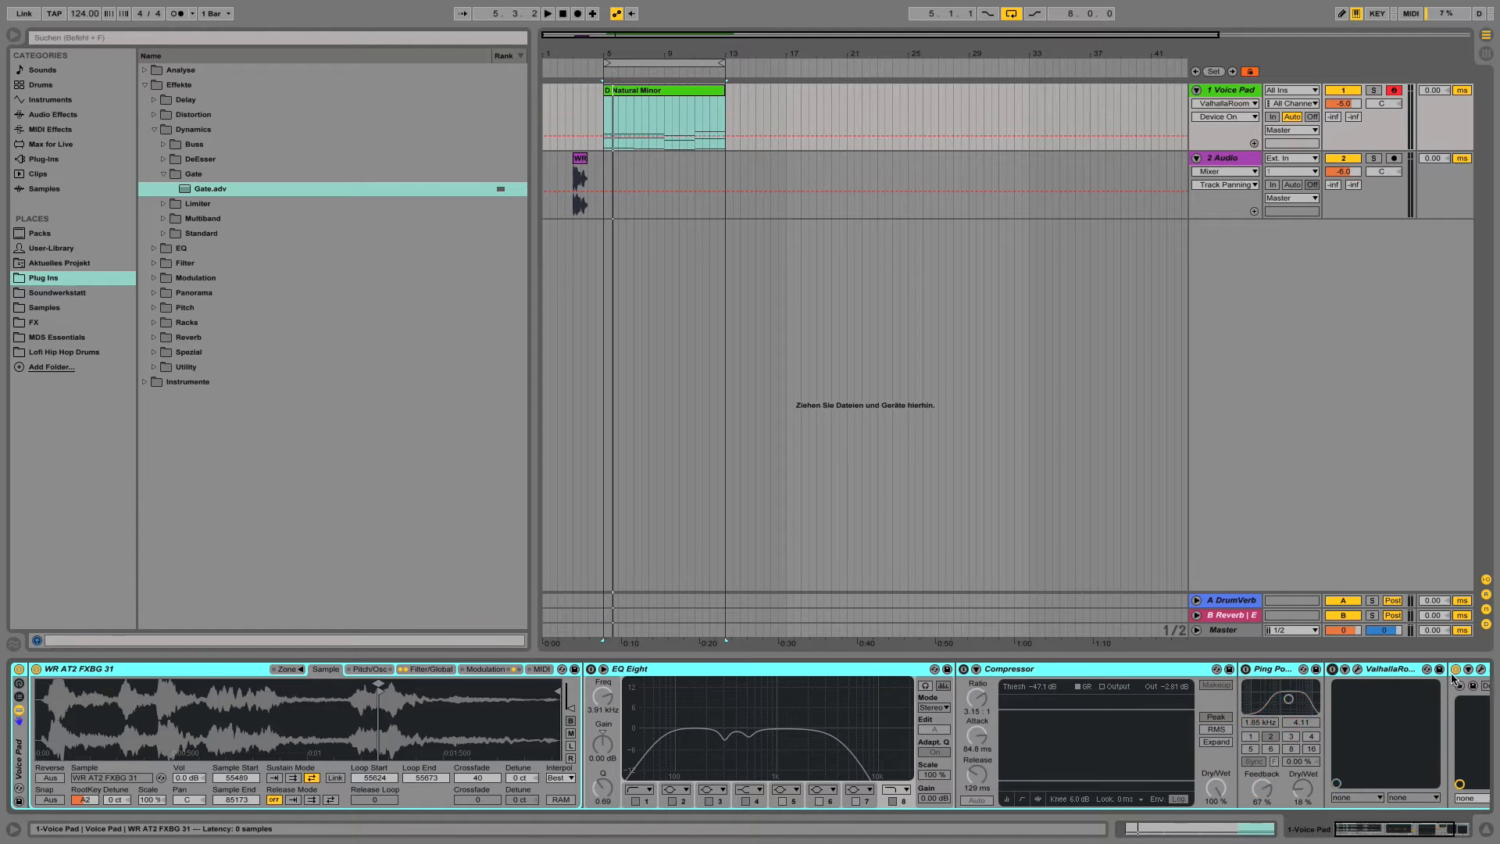
click(1456, 669)
Switch off the filter, the Shaper and LFO 2 in the Voice Pad's sampler
click(430, 669)
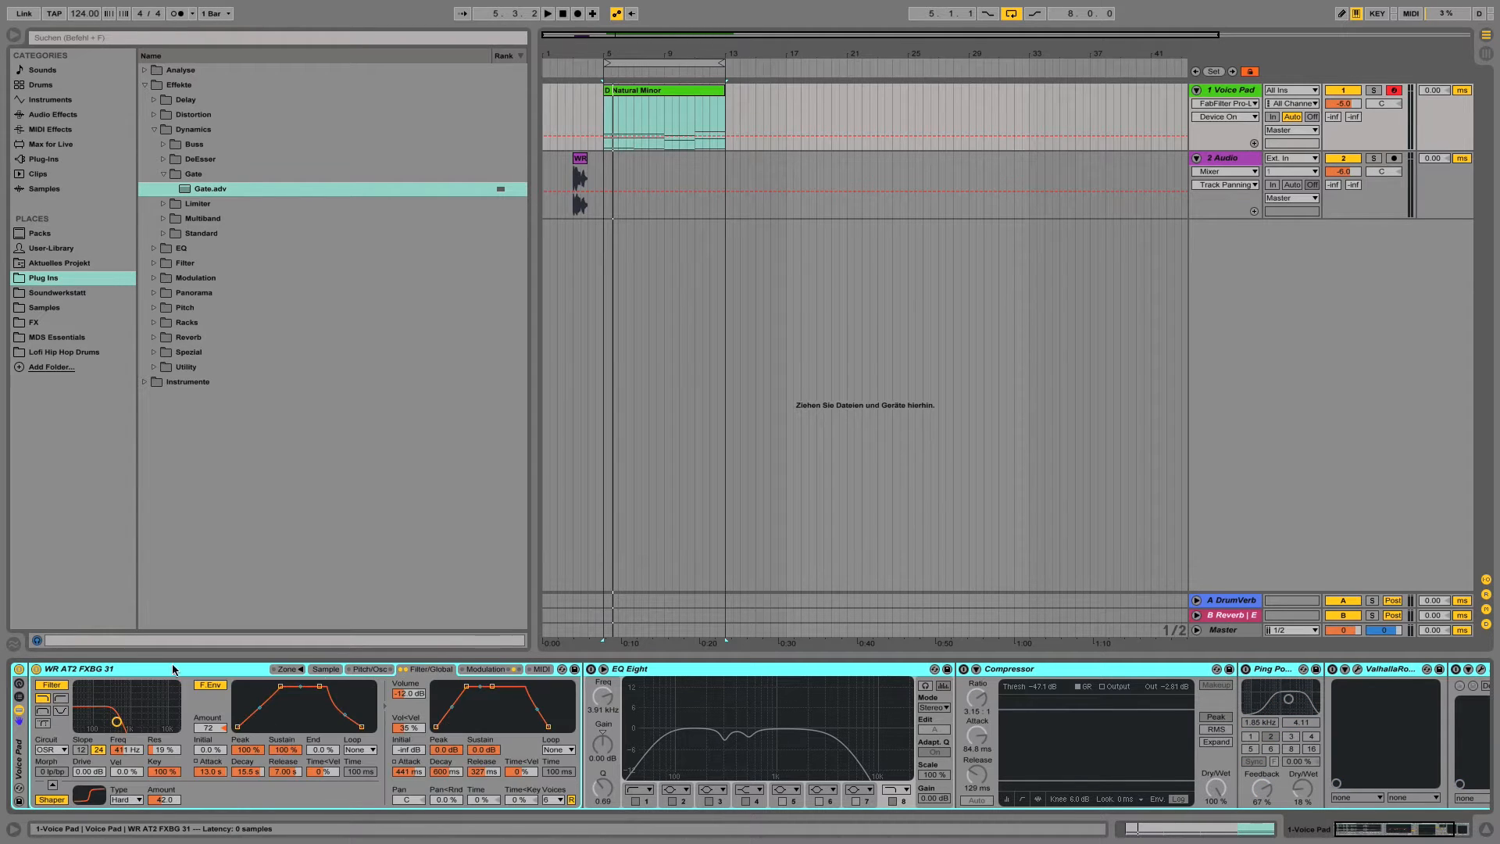
click(54, 800)
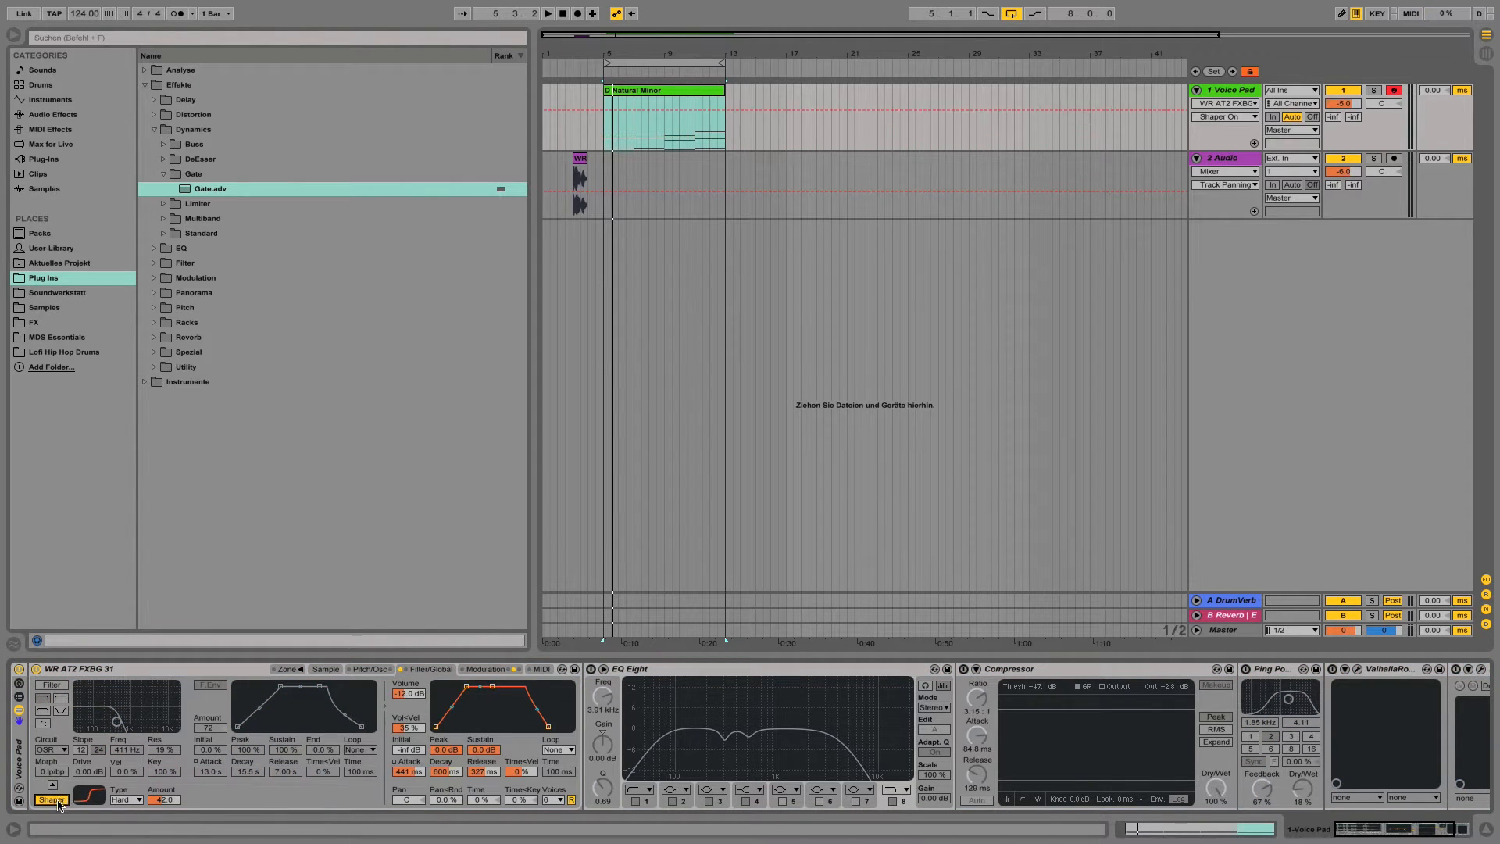
click(490, 670)
click(364, 686)
Examine the sample's loop section up close and audition the D Natural Minor clip with the unprocessed sampler sound
click(325, 669)
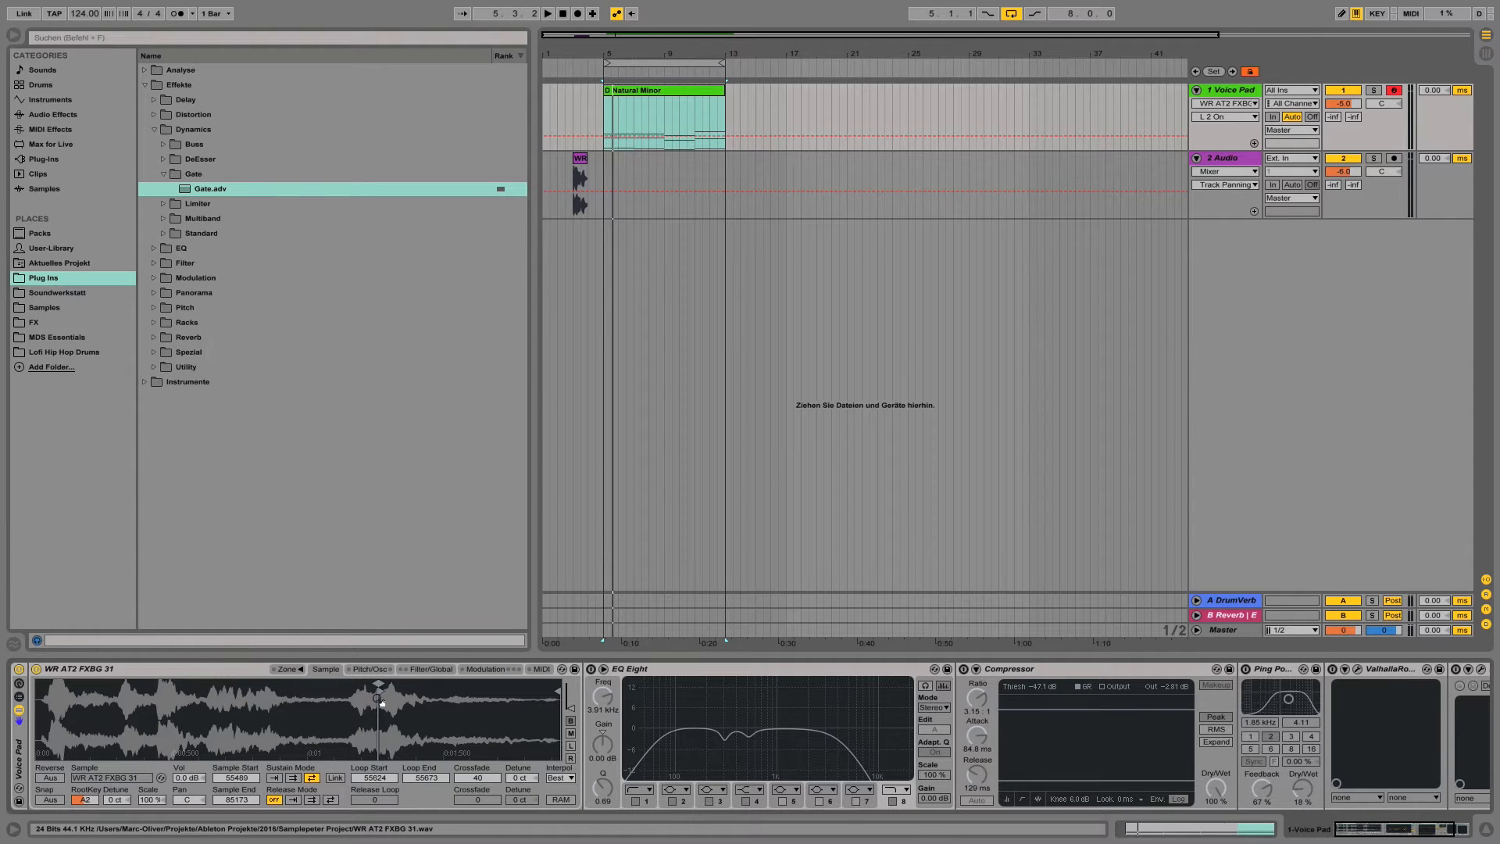
drag(365, 706, 557, 727)
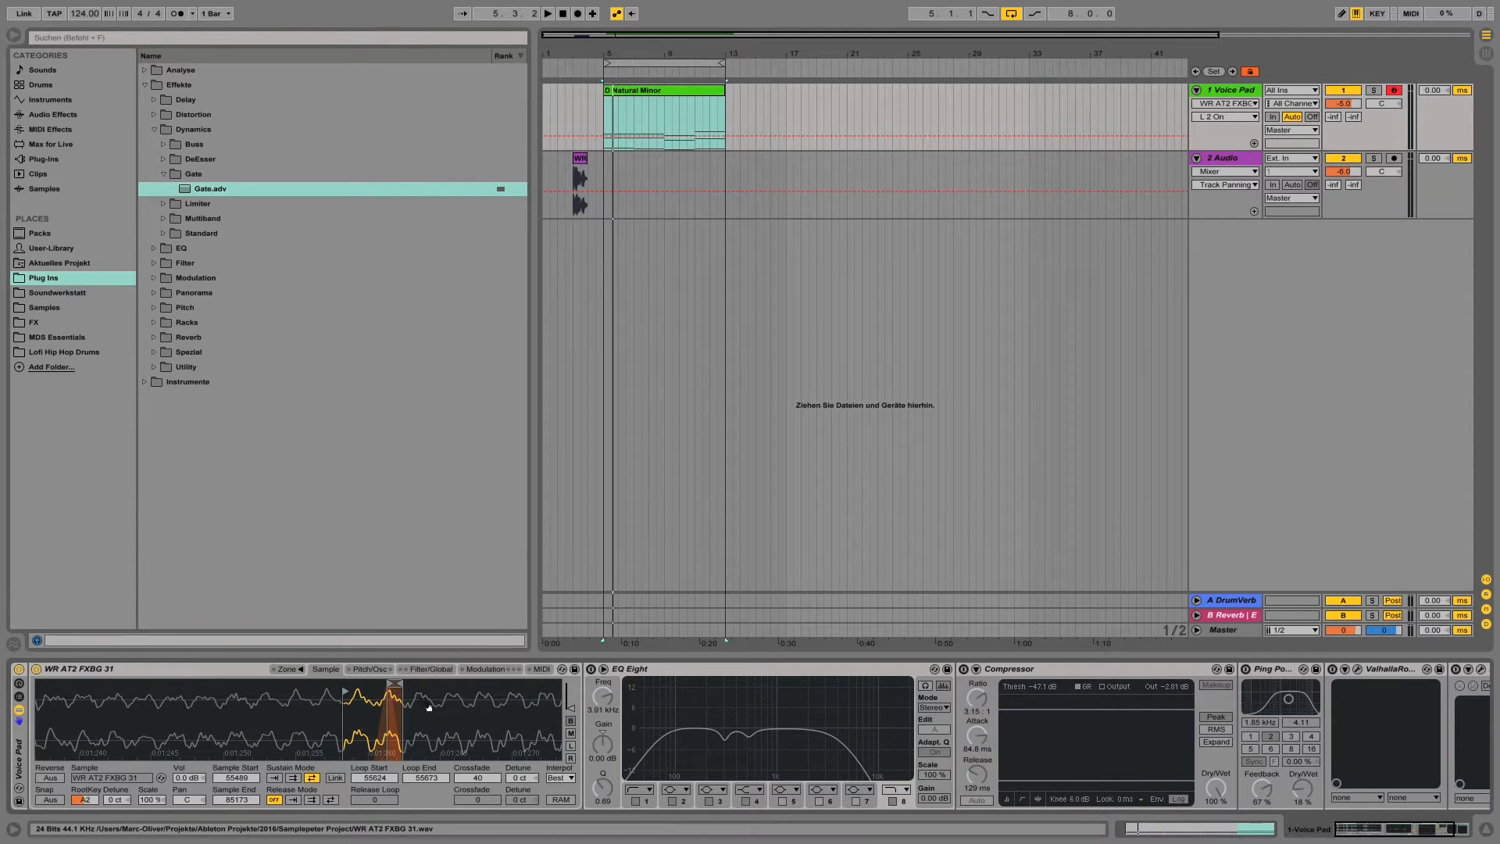
drag(427, 707, 445, 727)
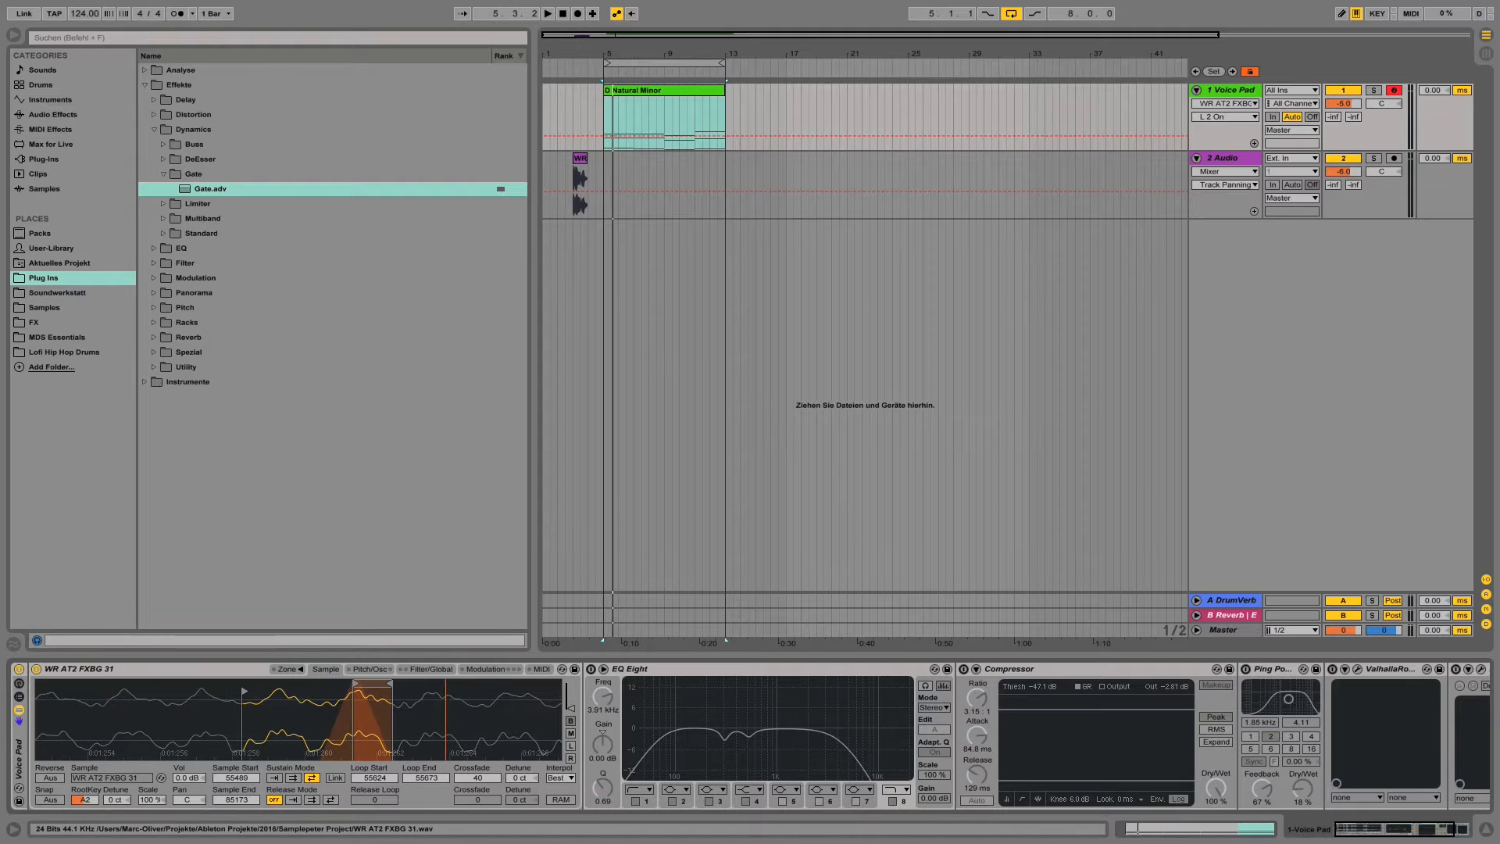
click(627, 93)
key(space)
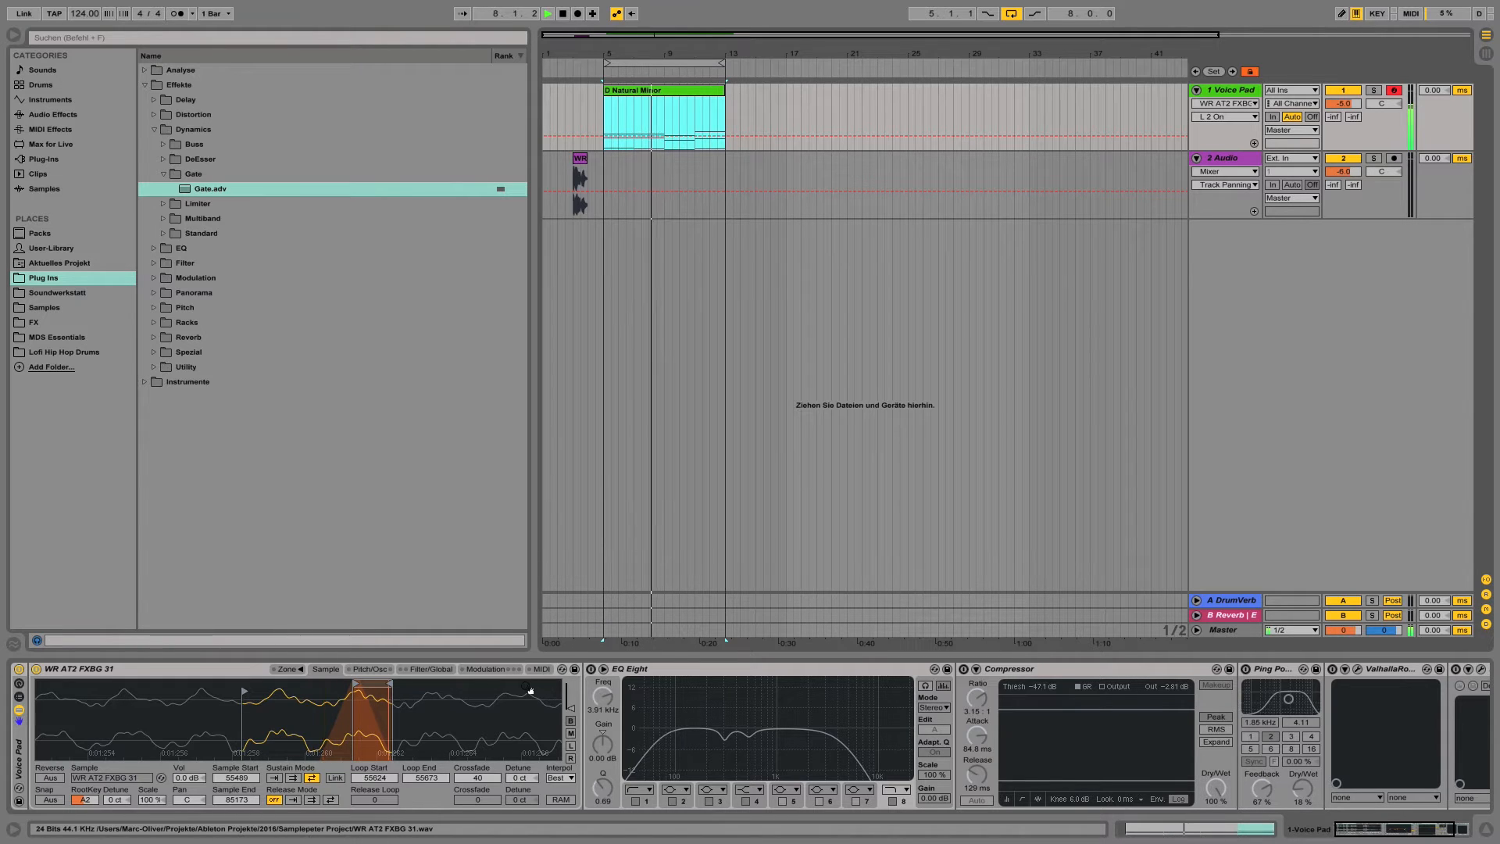
key(space)
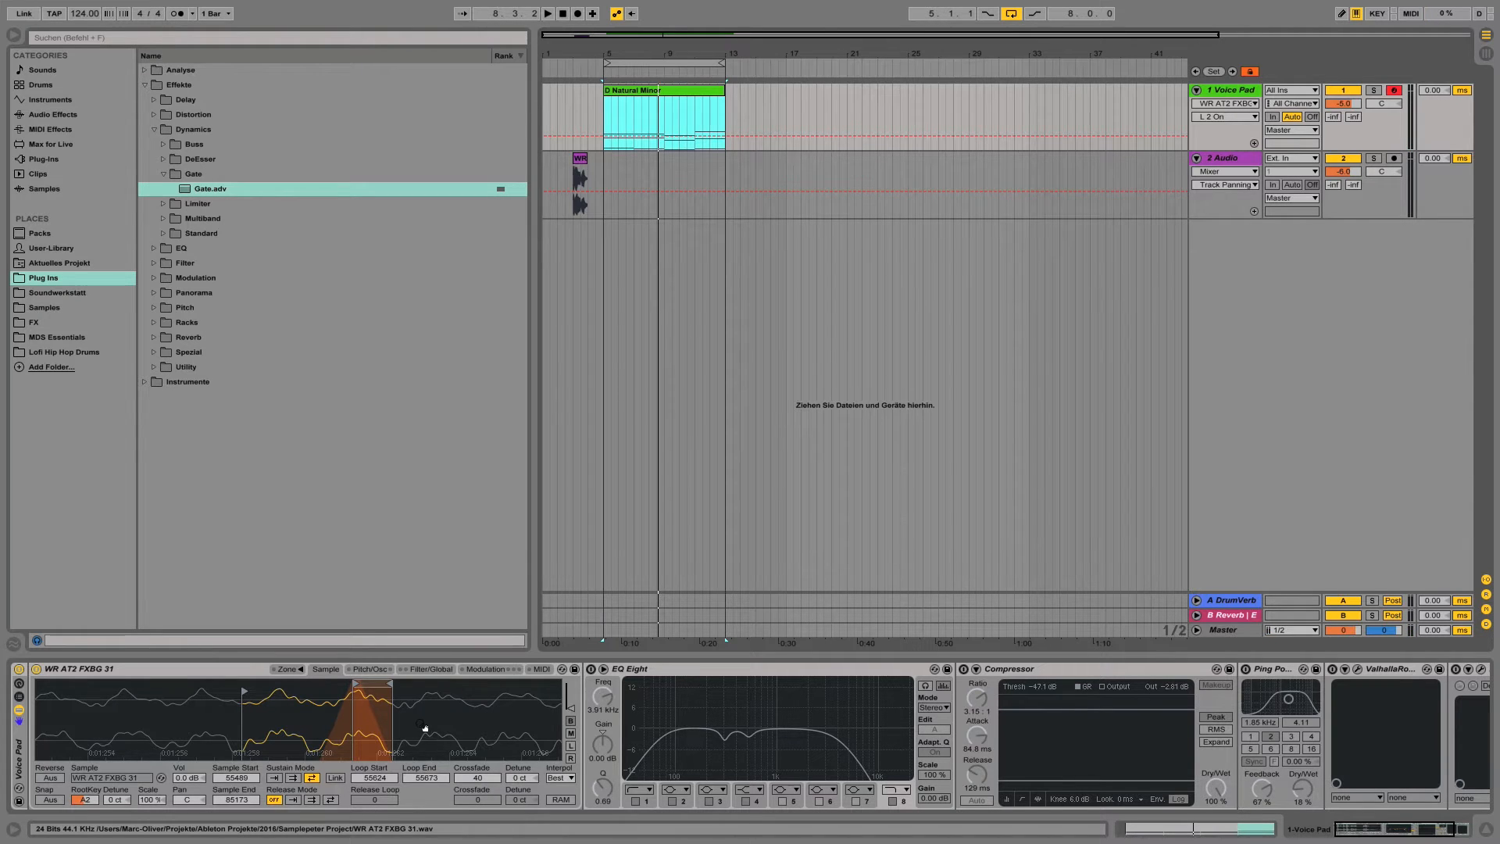
drag(421, 729, 452, 729)
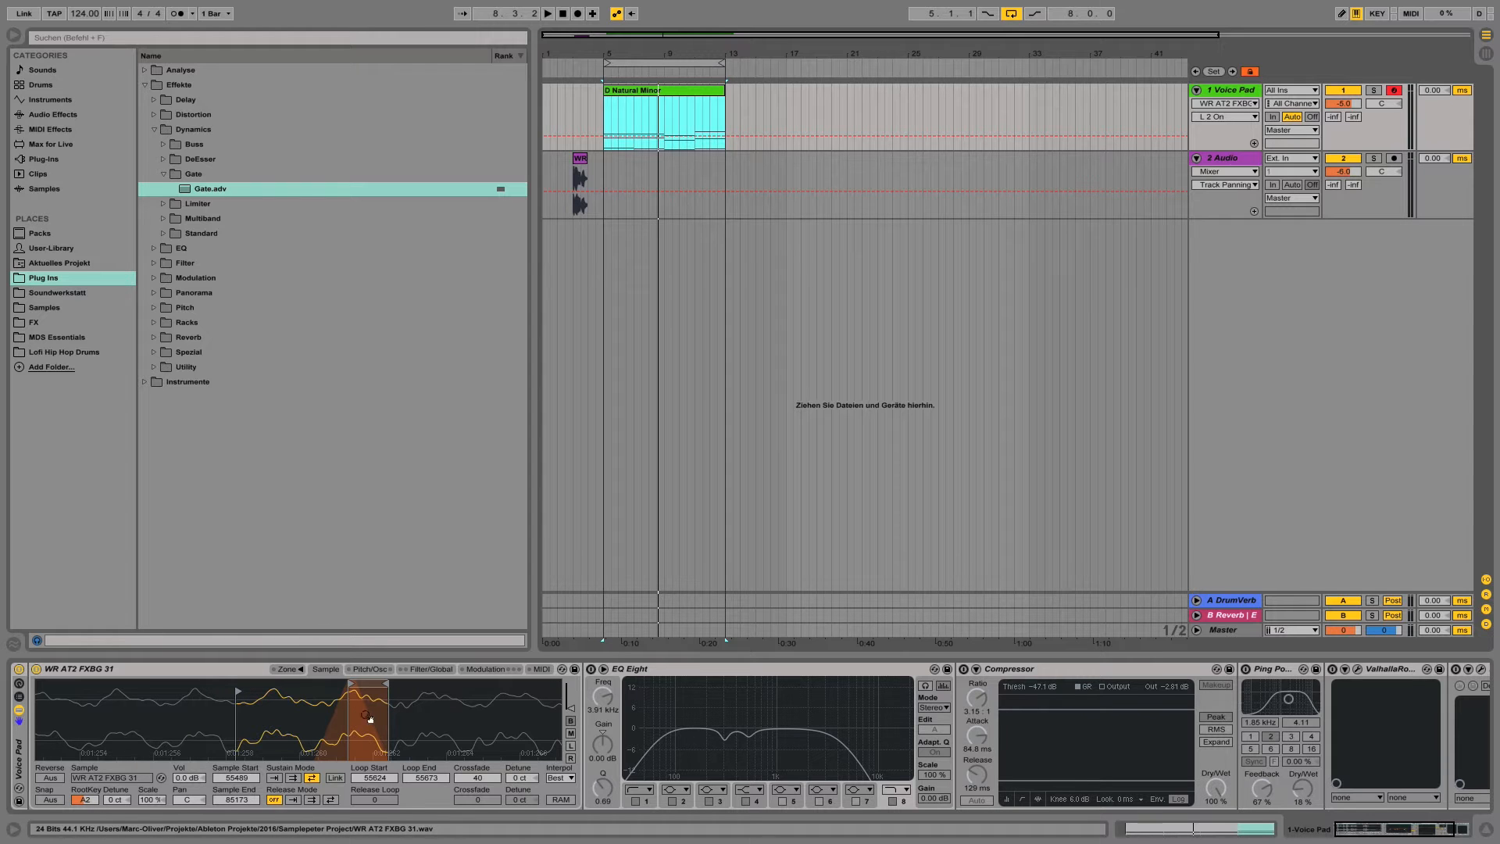
drag(419, 720, 419, 680)
Switch the sampler's Shaper back on and audition the clip
click(408, 669)
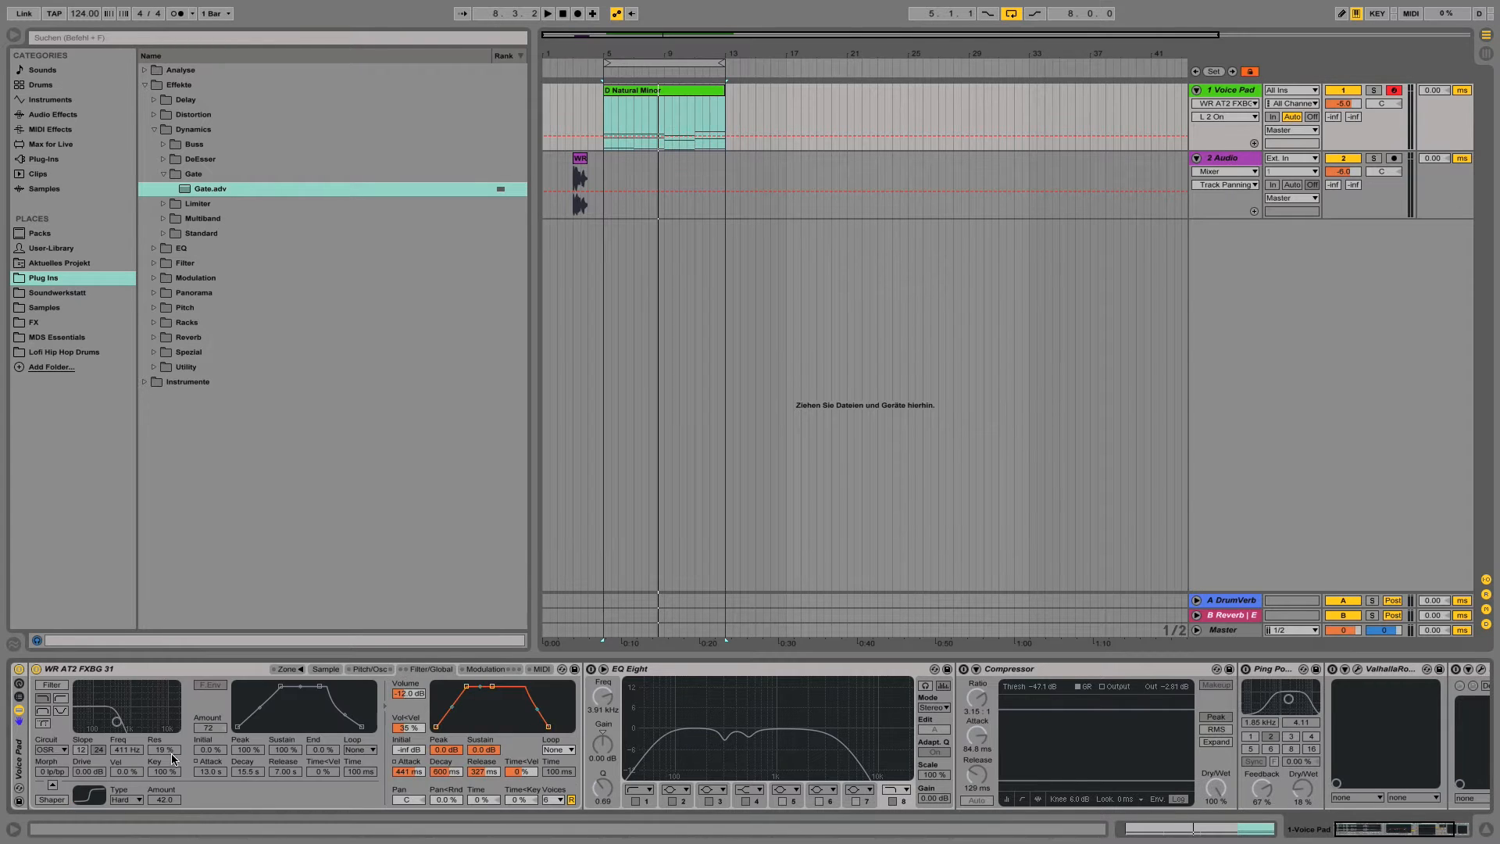
click(52, 799)
key(space)
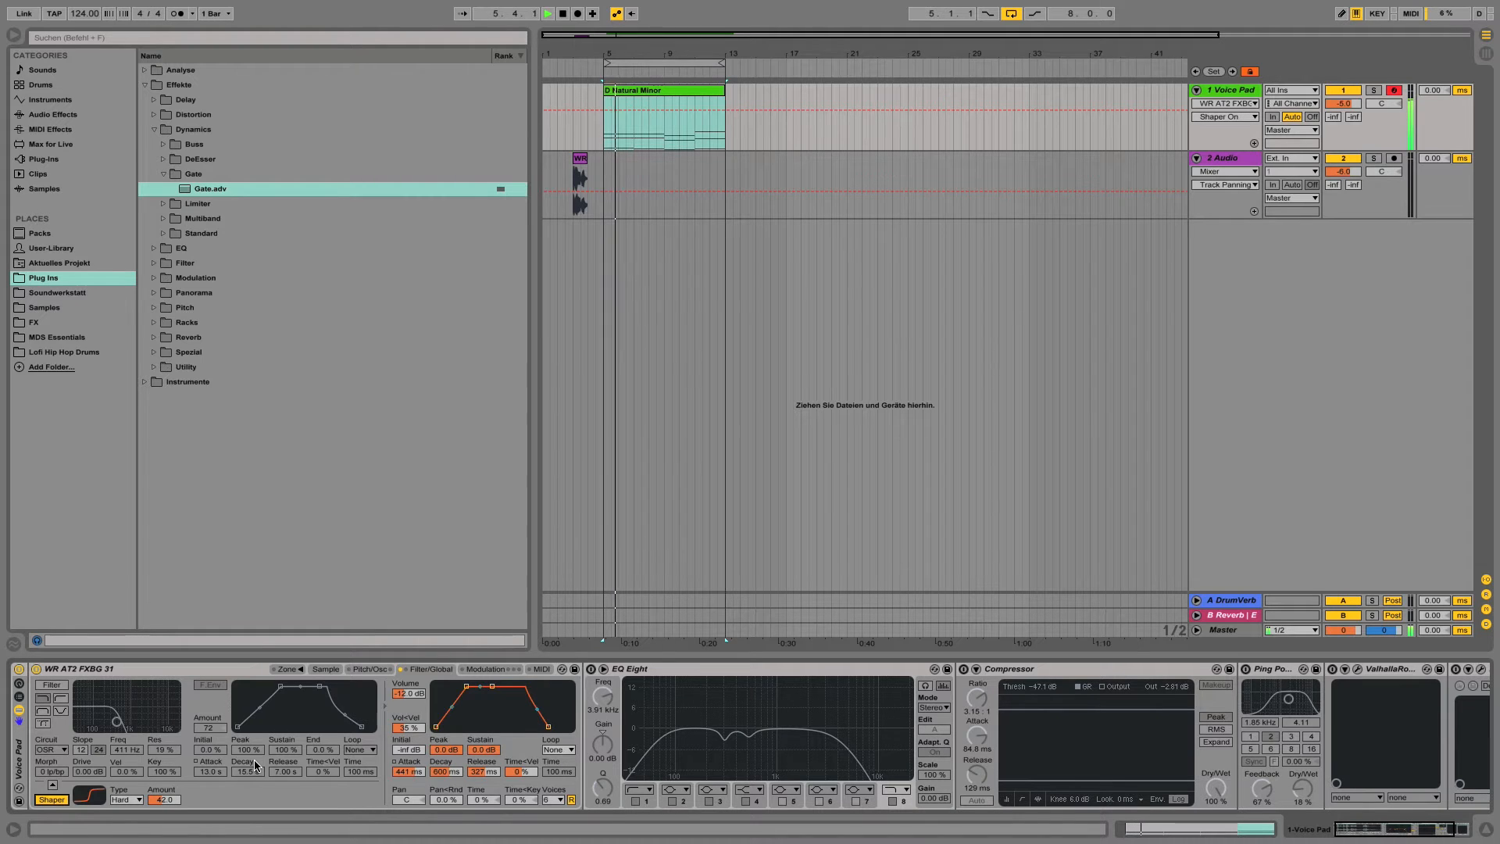
key(space)
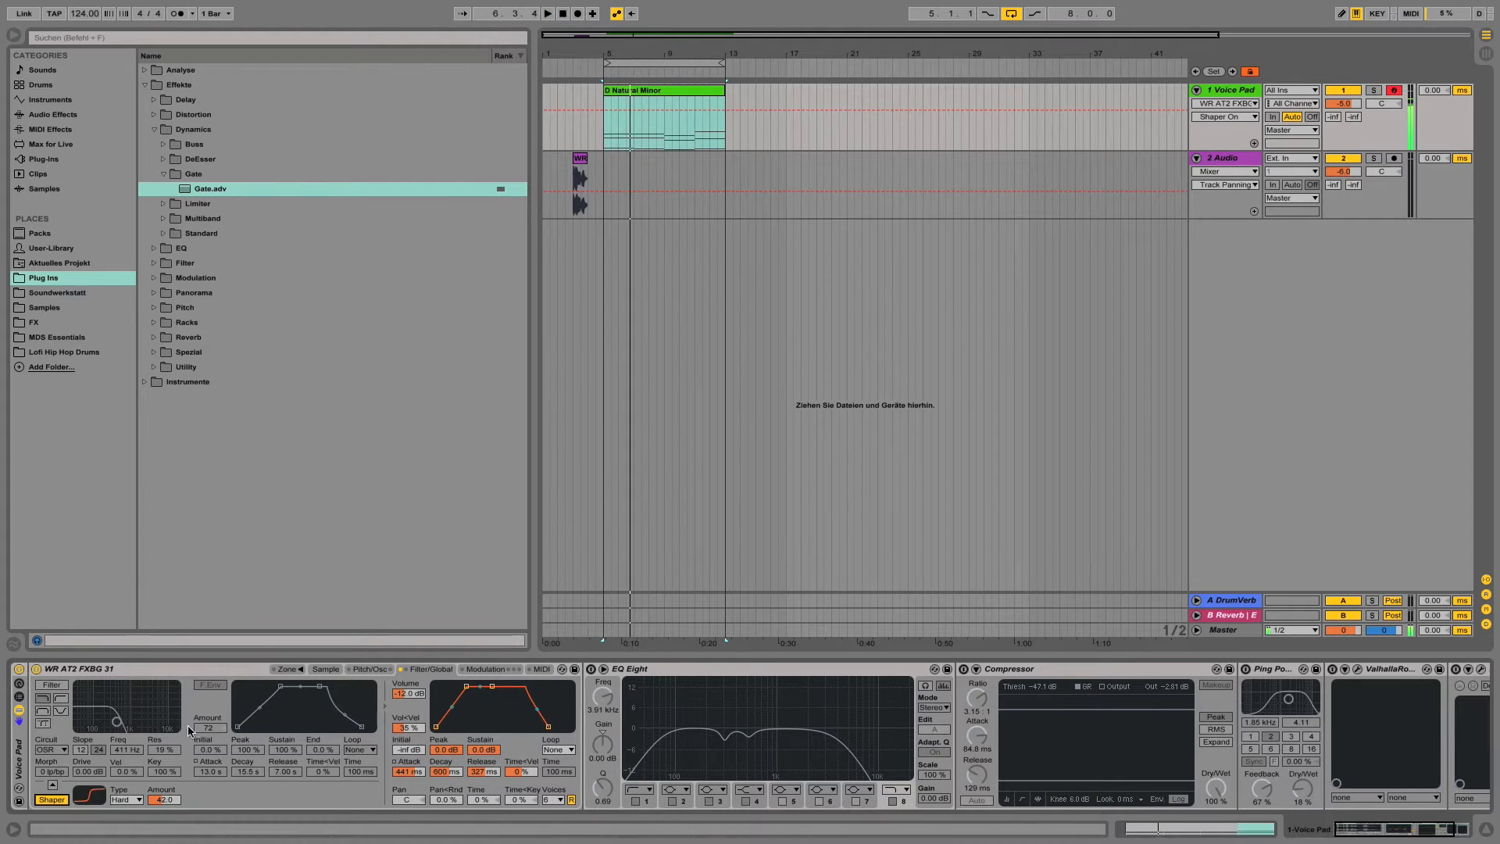
Reactivate the sampler's filter and LFO 2, and play the clip to hear the modulated sound
click(52, 684)
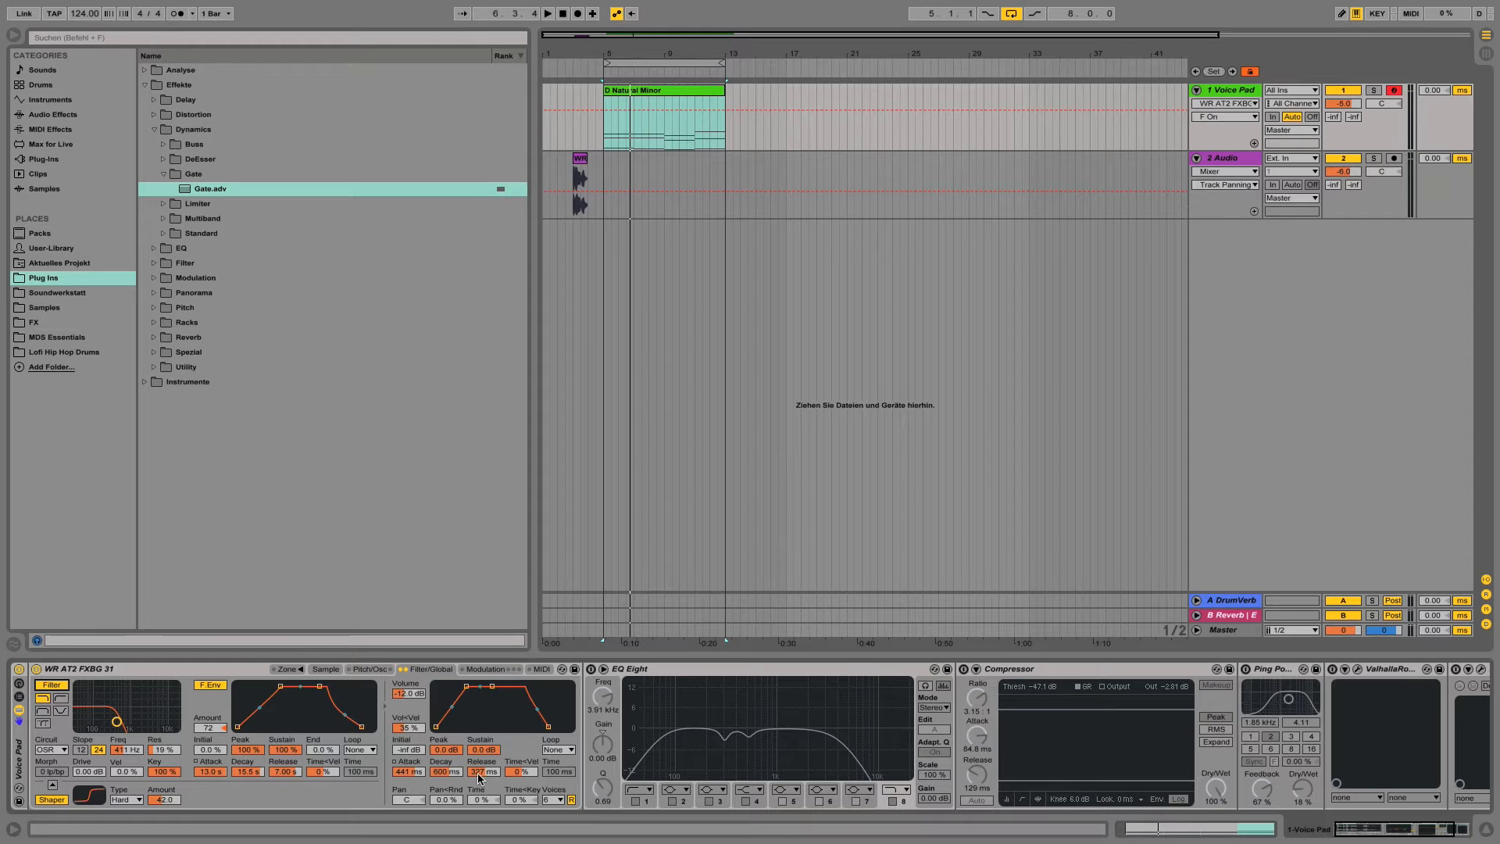
click(484, 670)
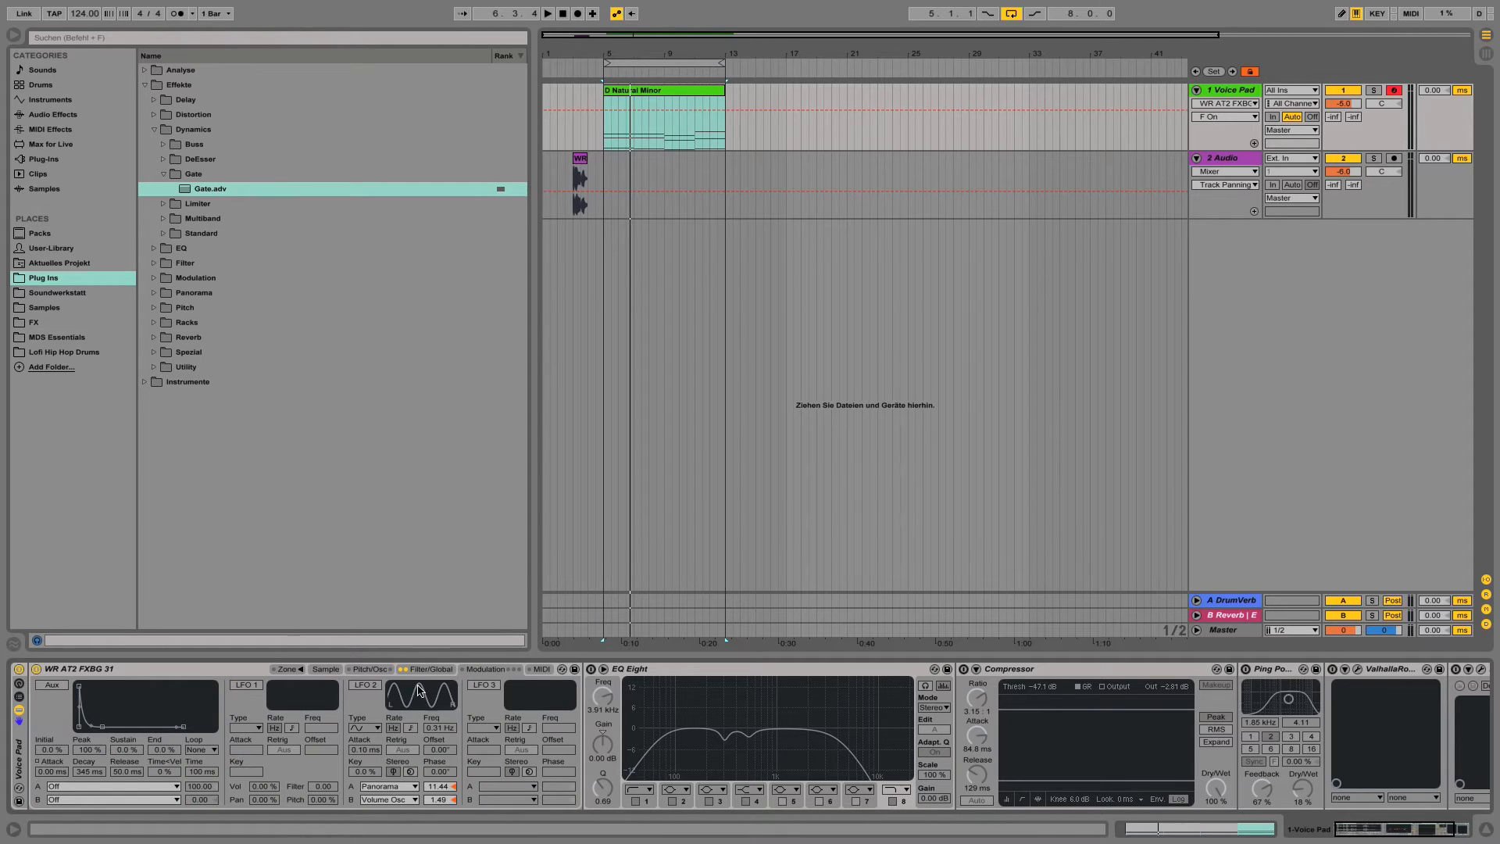
click(376, 687)
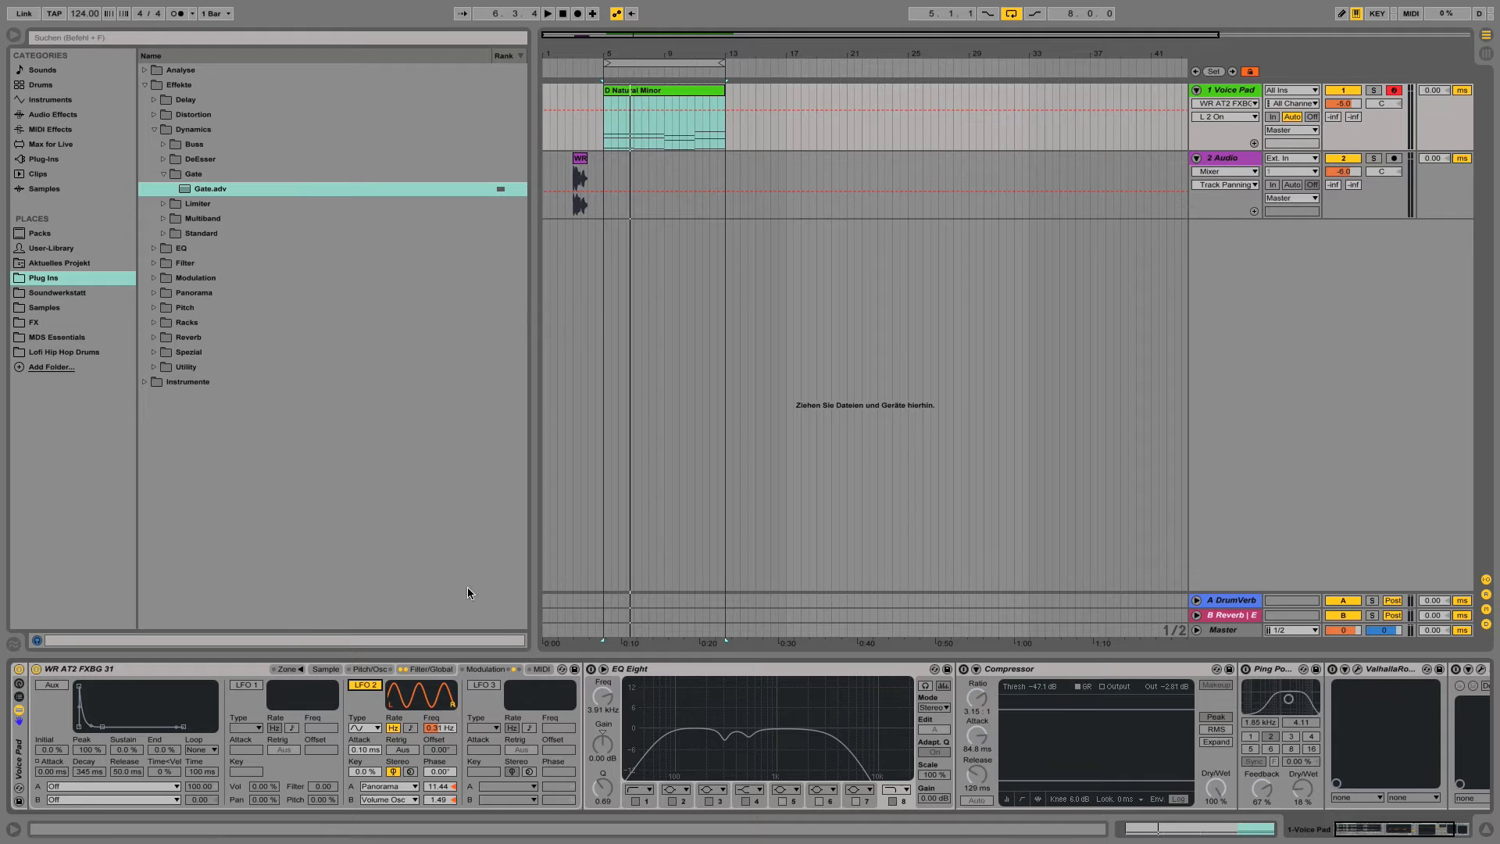
drag(1350, 826, 1354, 835)
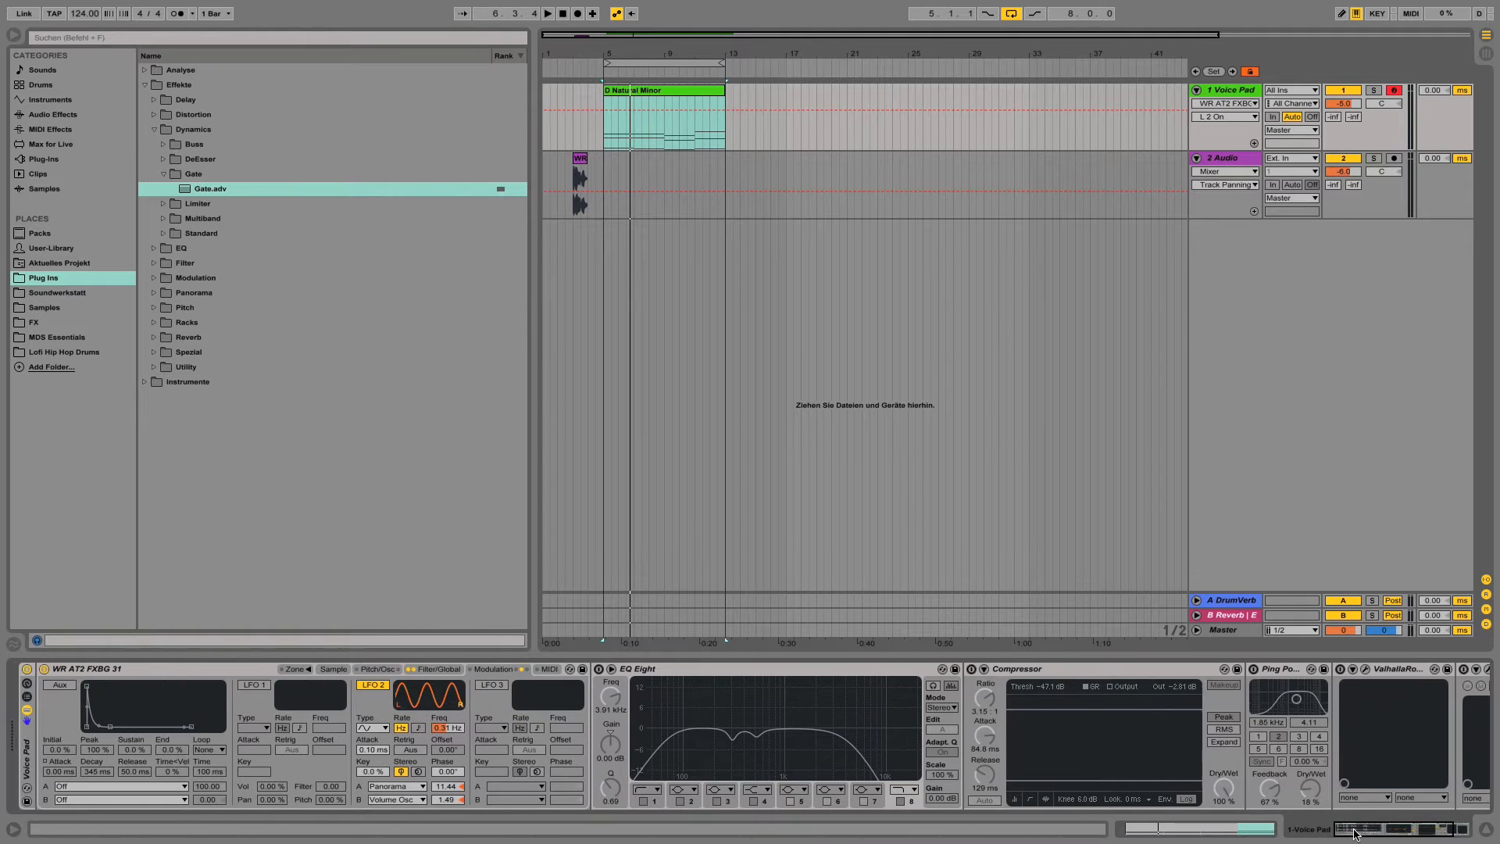
click(333, 669)
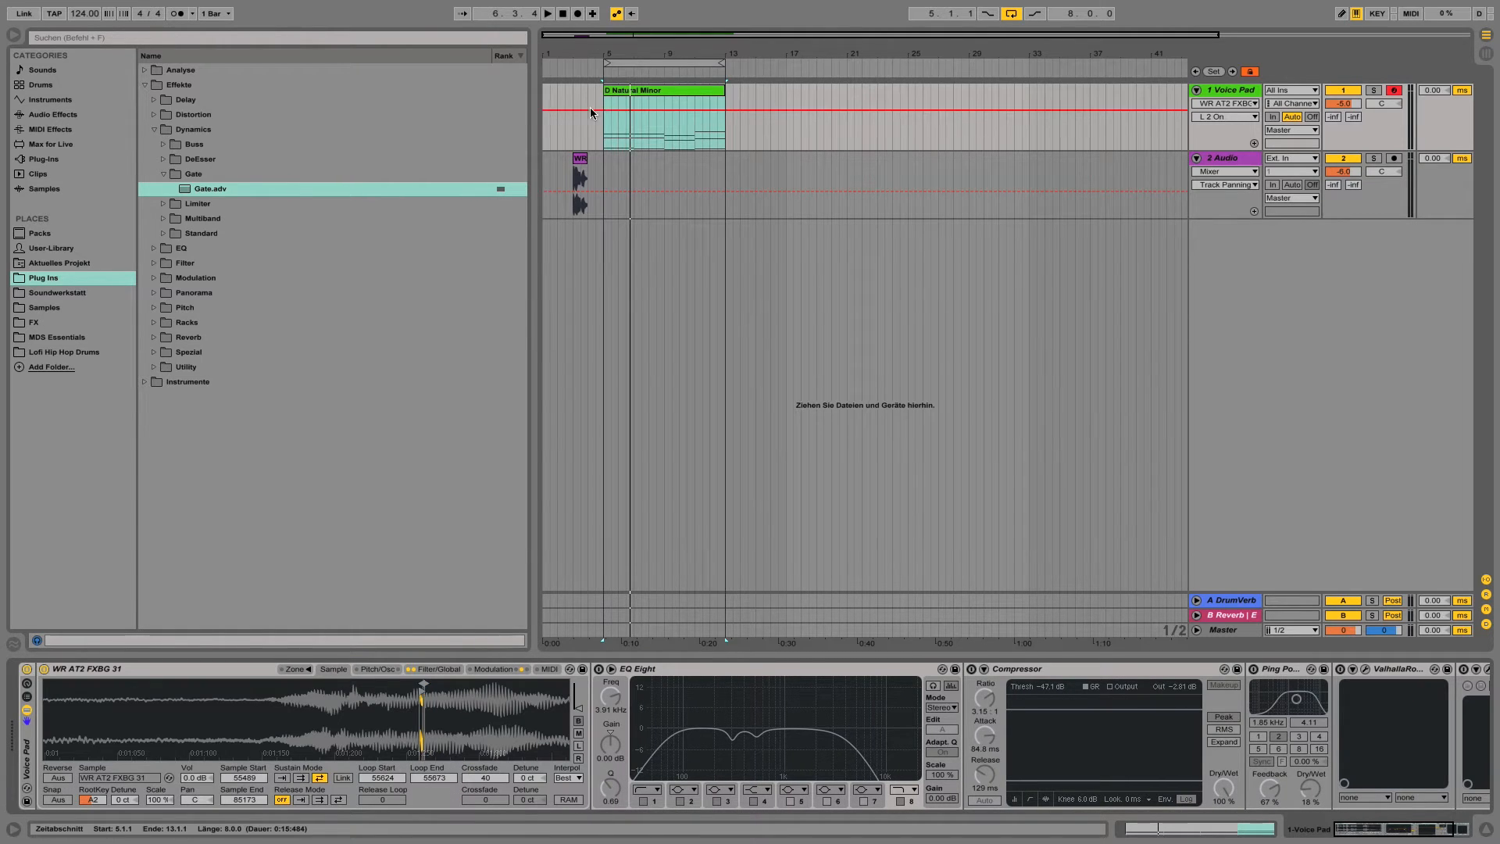
key(space)
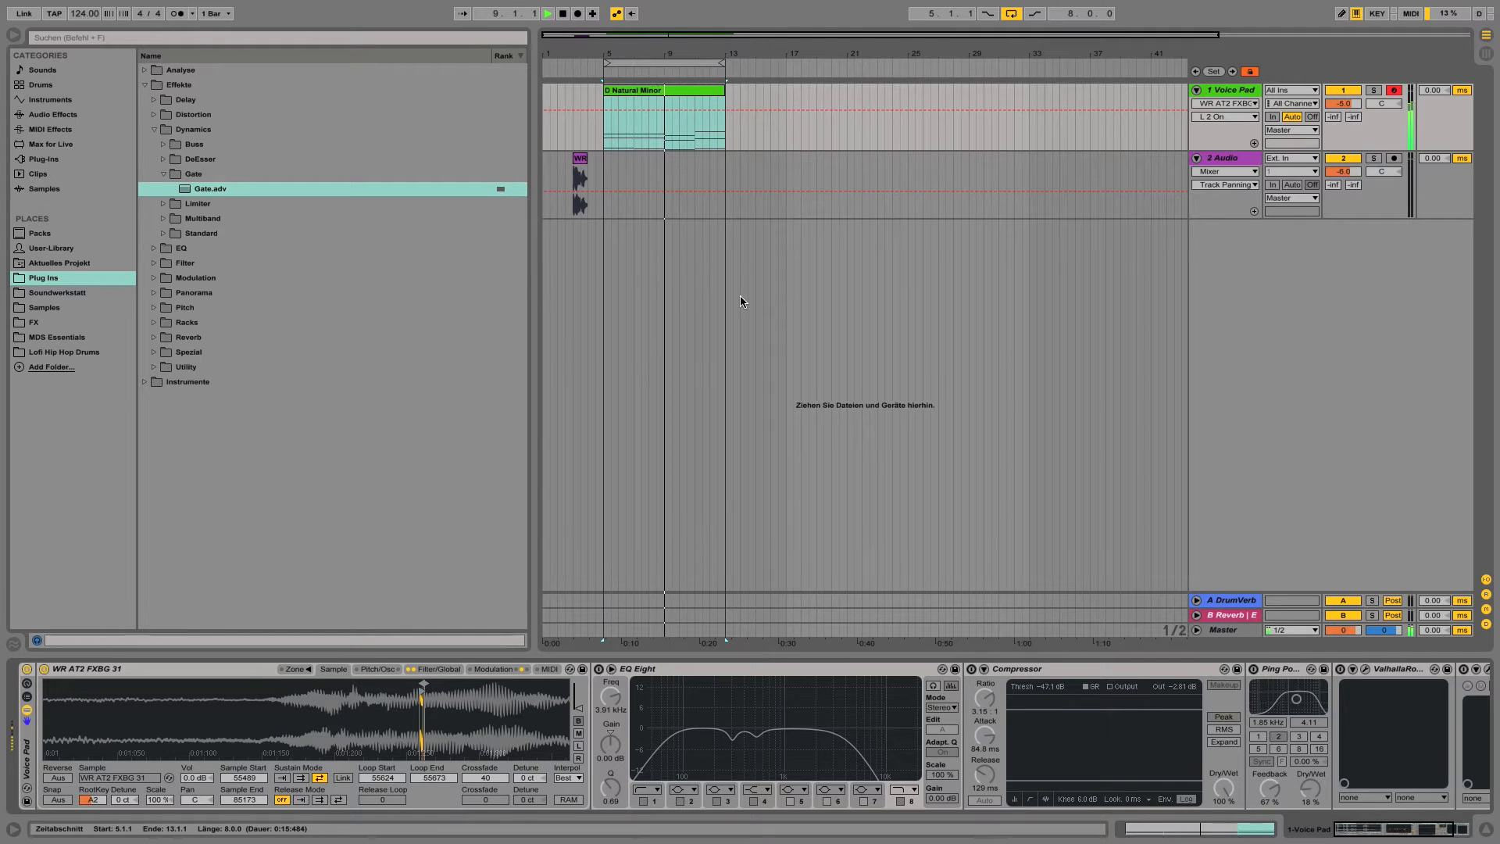
key(space)
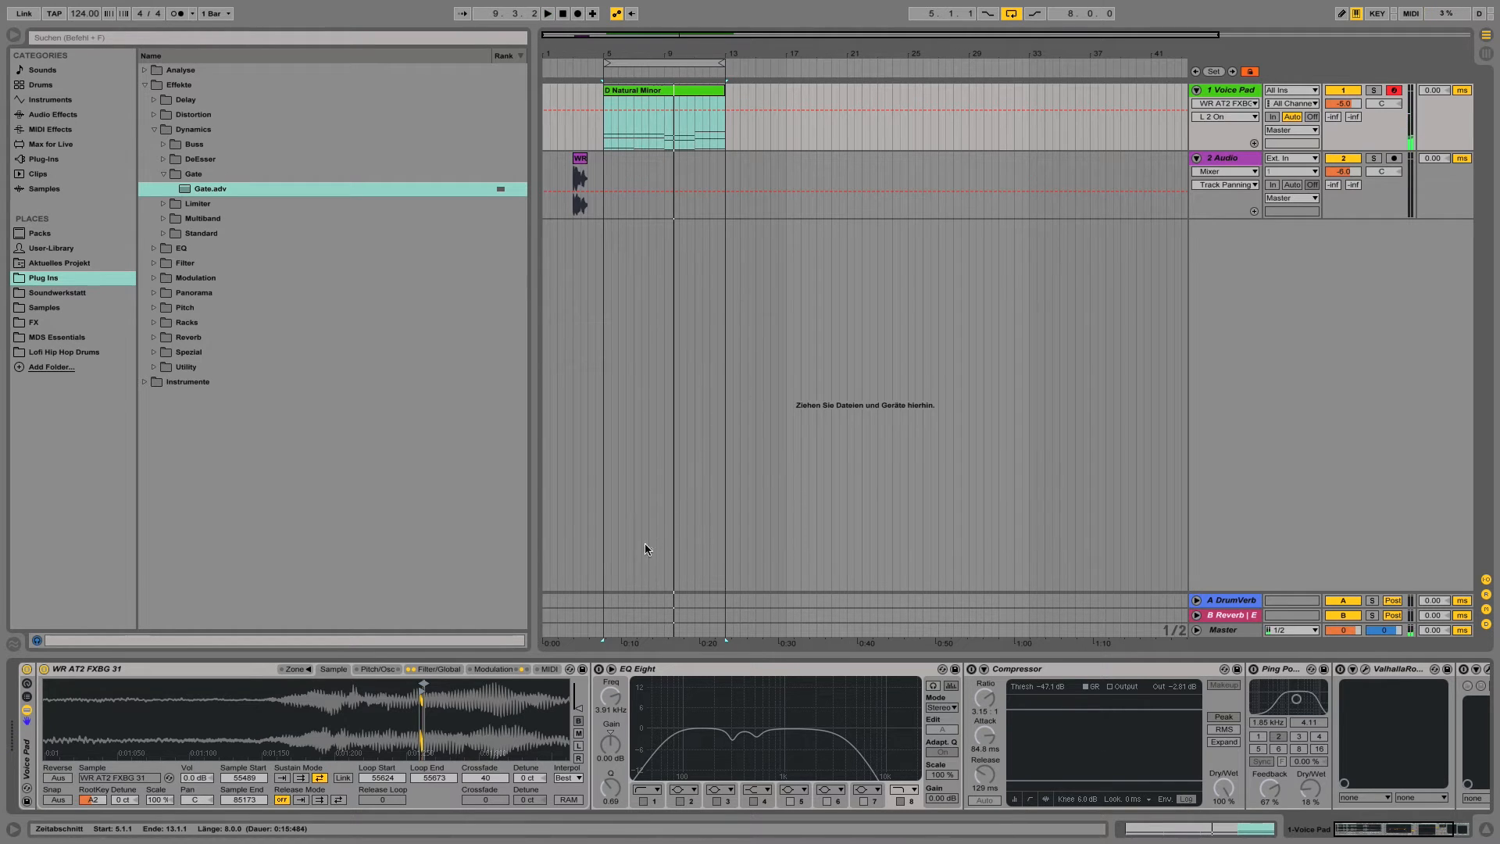
Reactivate EQ Eight and inspect its active filter bands one by one
click(599, 668)
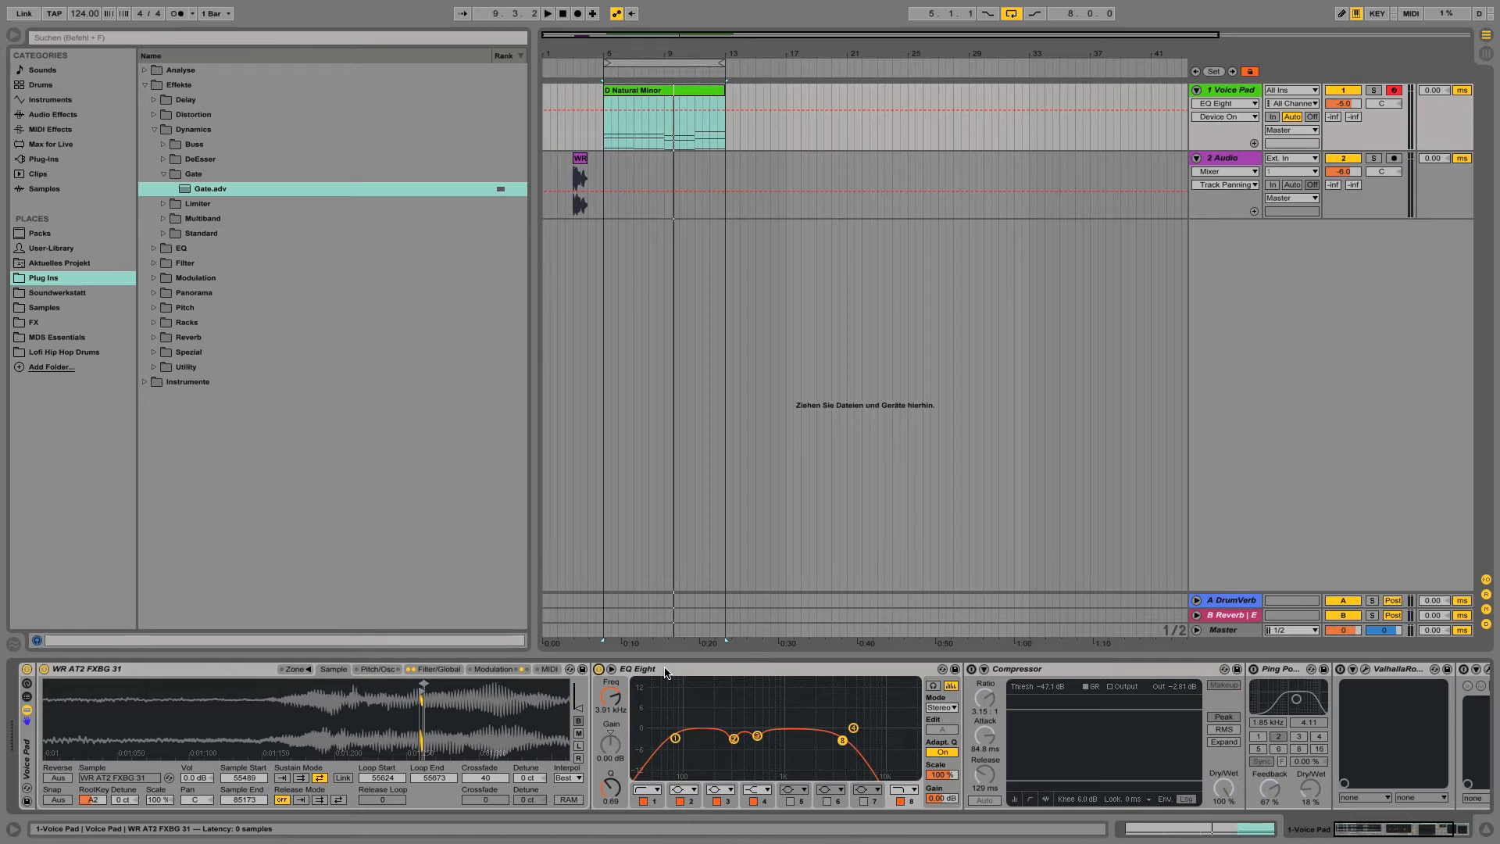
click(676, 739)
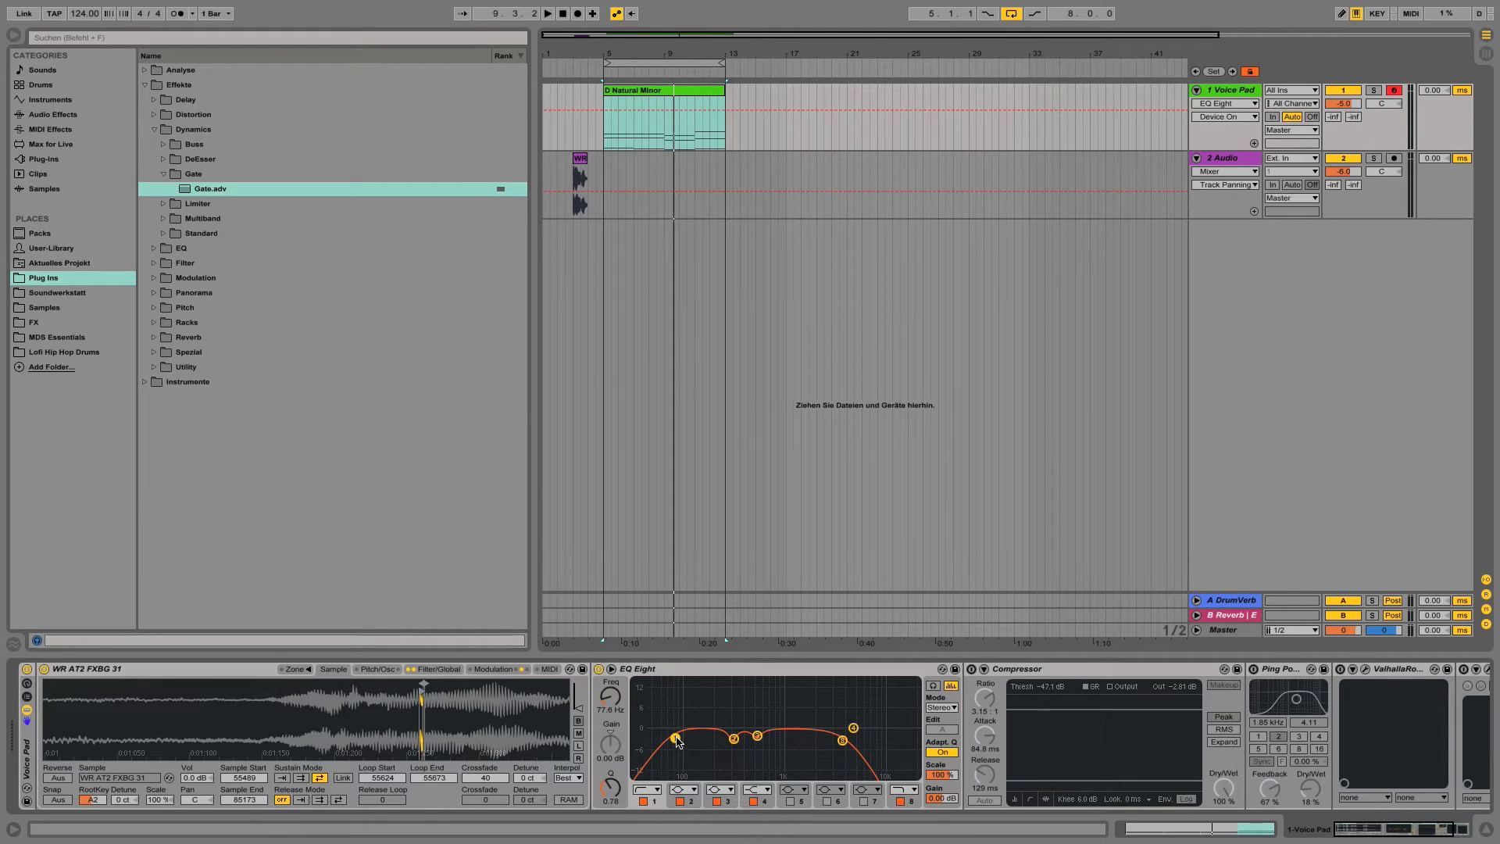
click(734, 741)
click(758, 738)
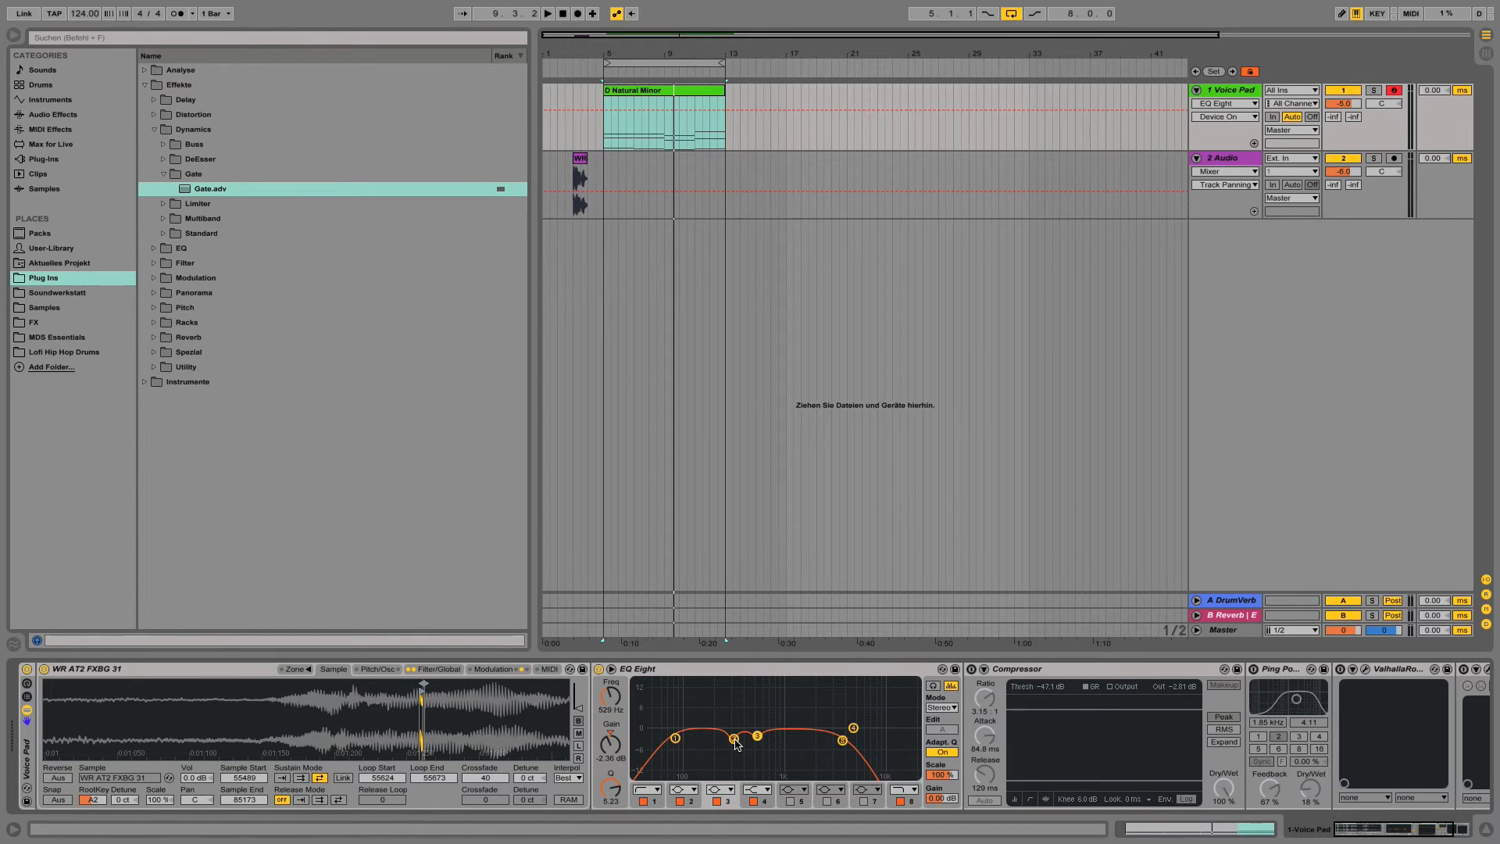
click(842, 741)
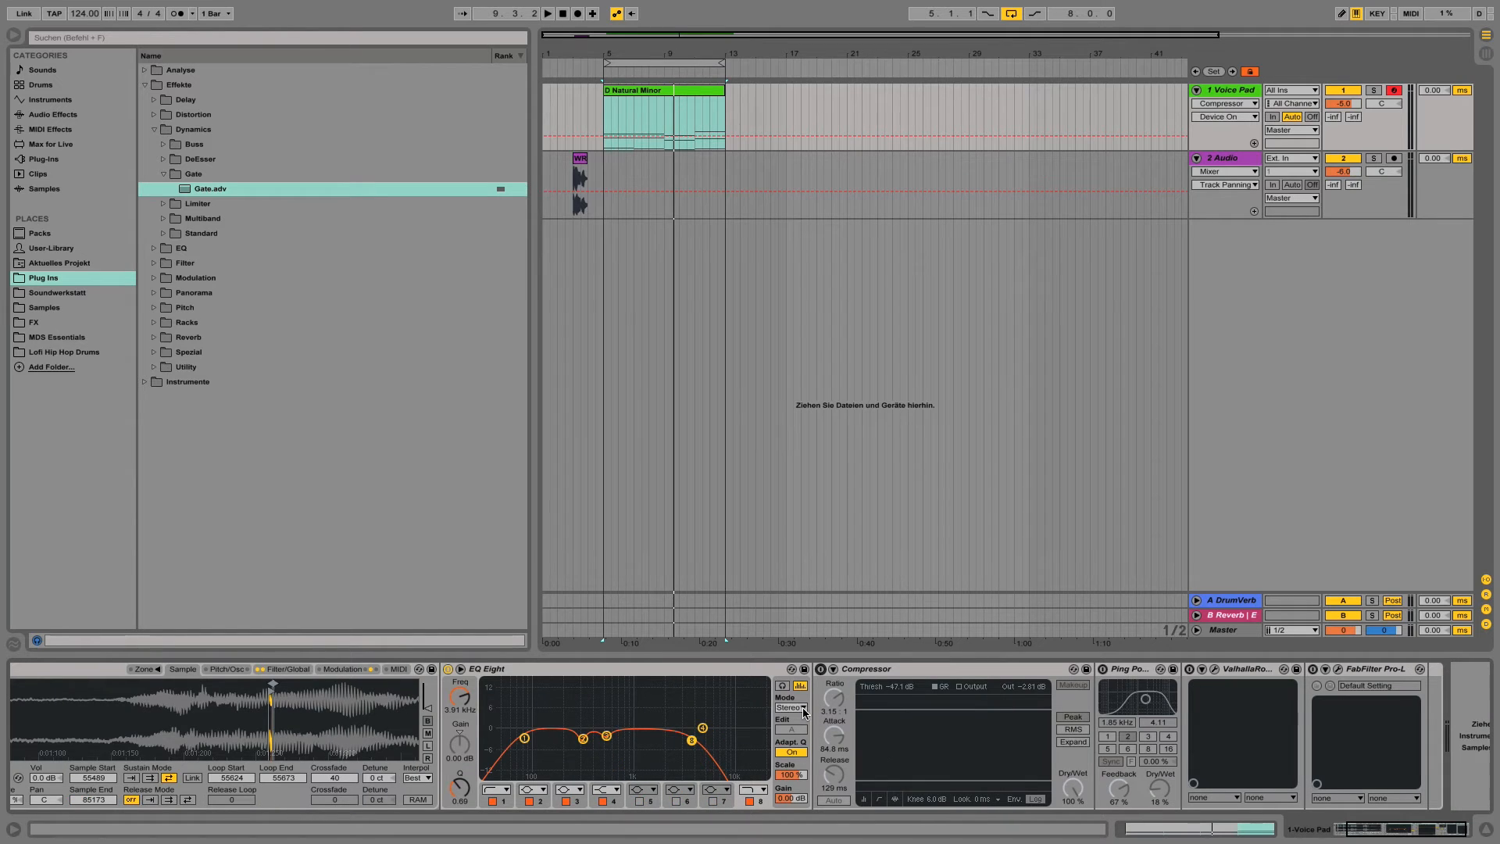
Reactivate the Compressor and play the clip to watch its gain reduction
click(821, 670)
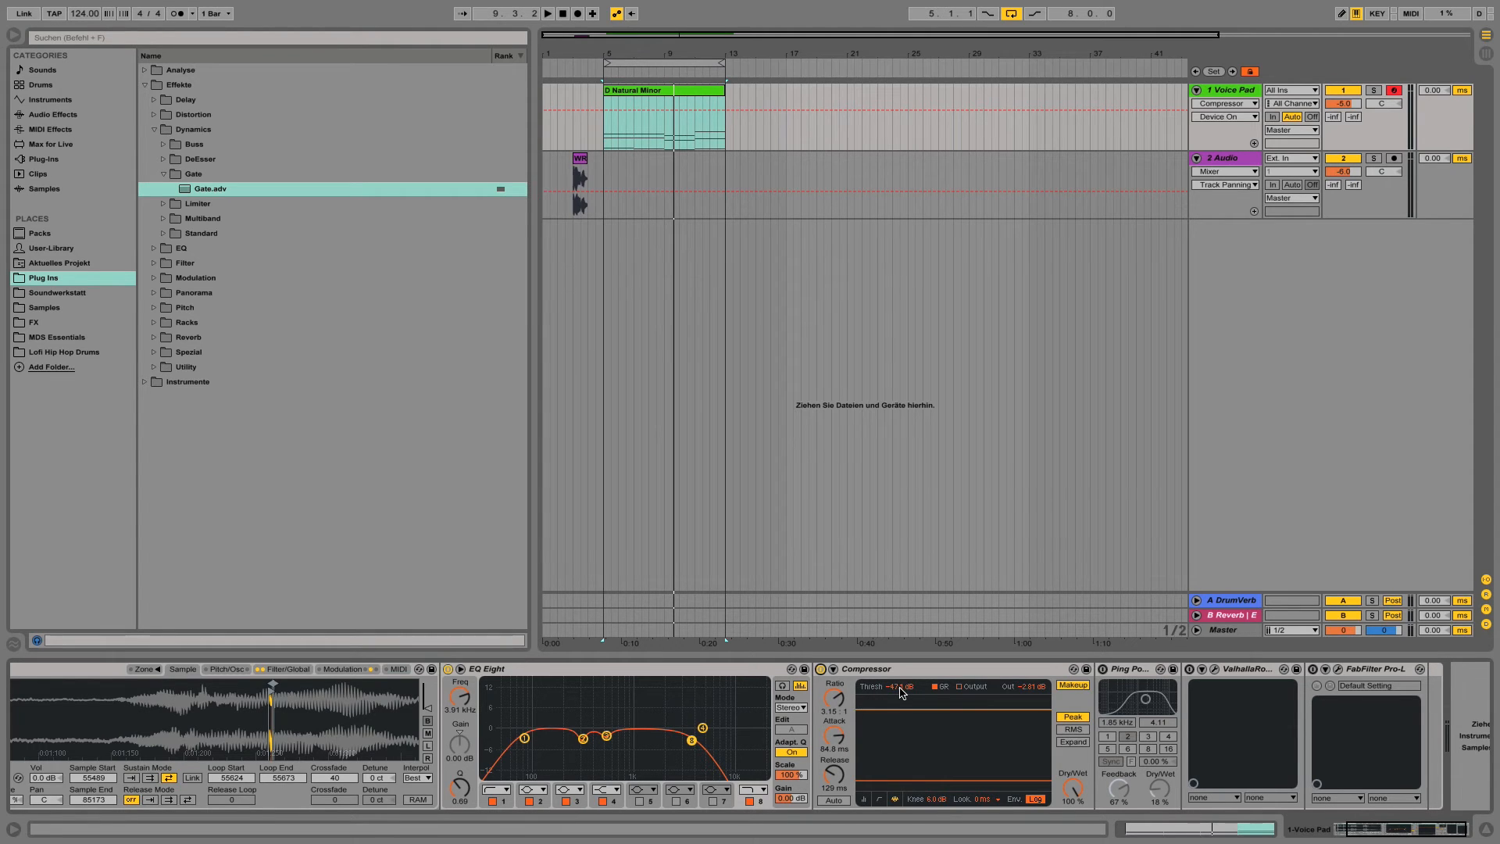
key(space)
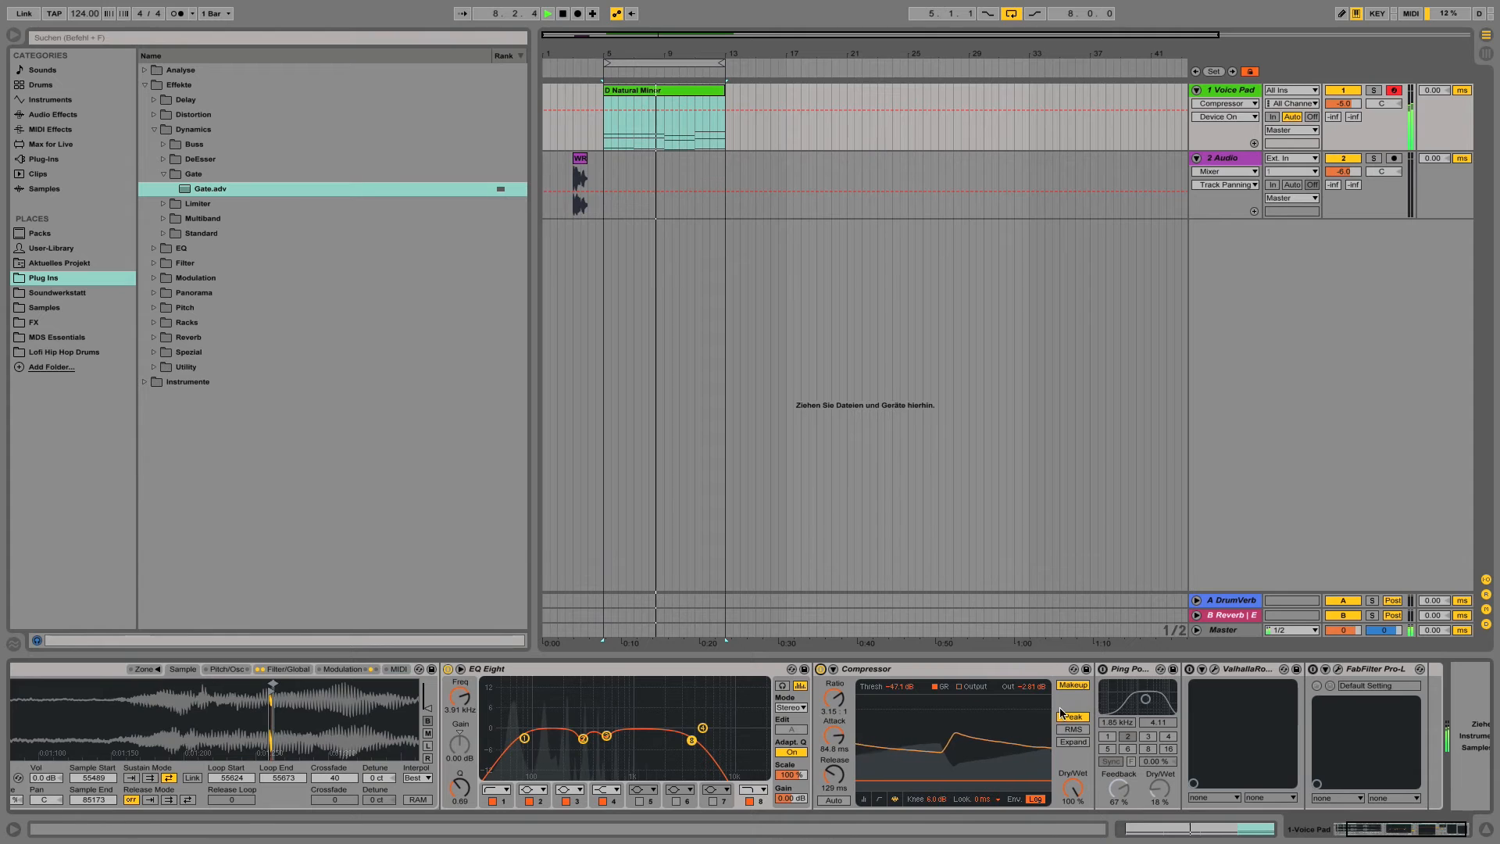
key(space)
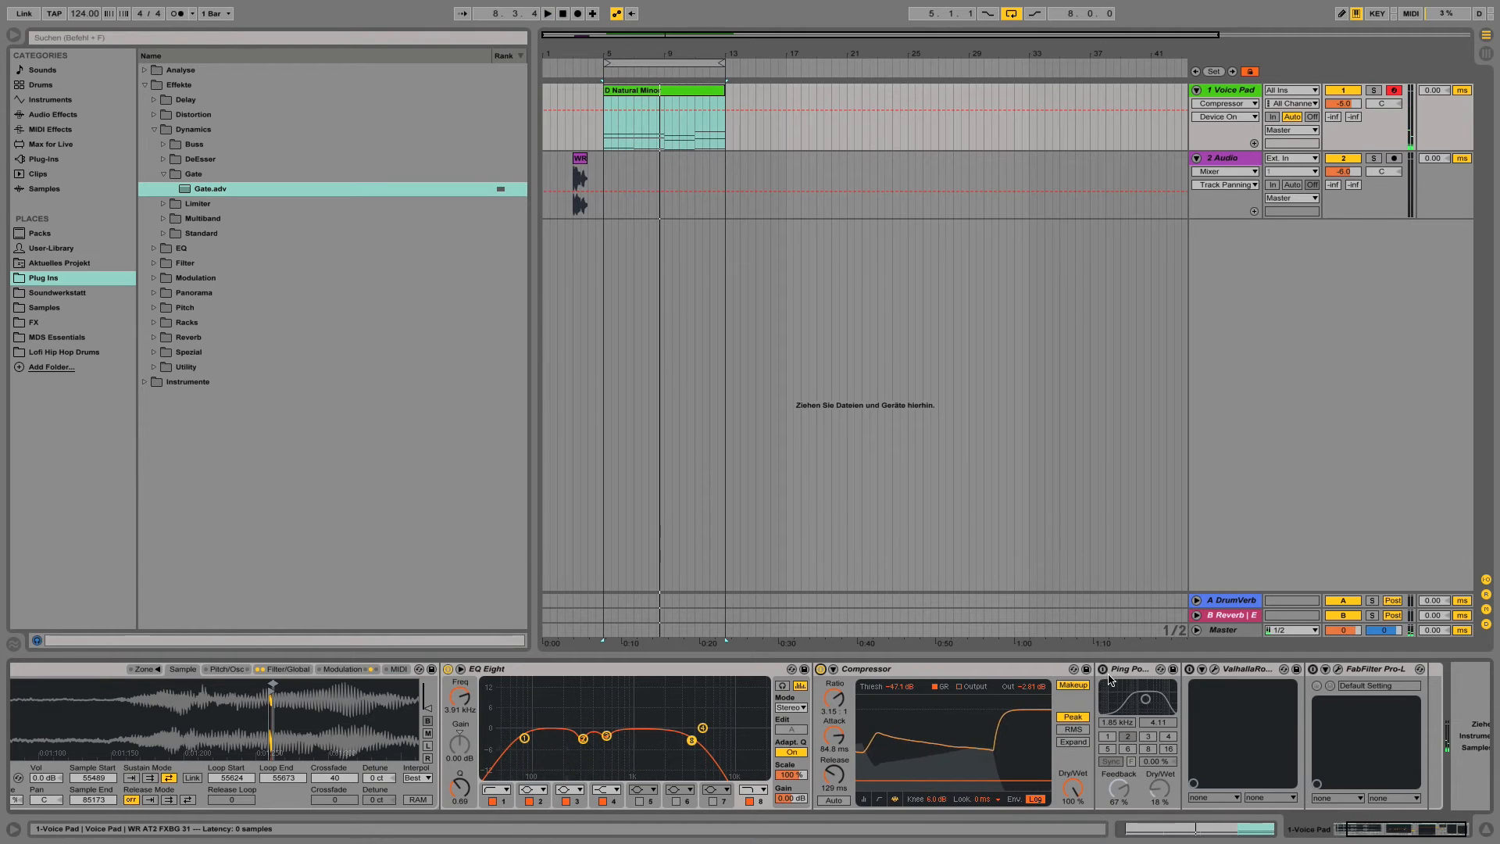
Reactivate Ping Pong Delay and ValhallaRoom, and inspect the reverb's settings in its plug-in window
click(1178, 674)
click(1189, 669)
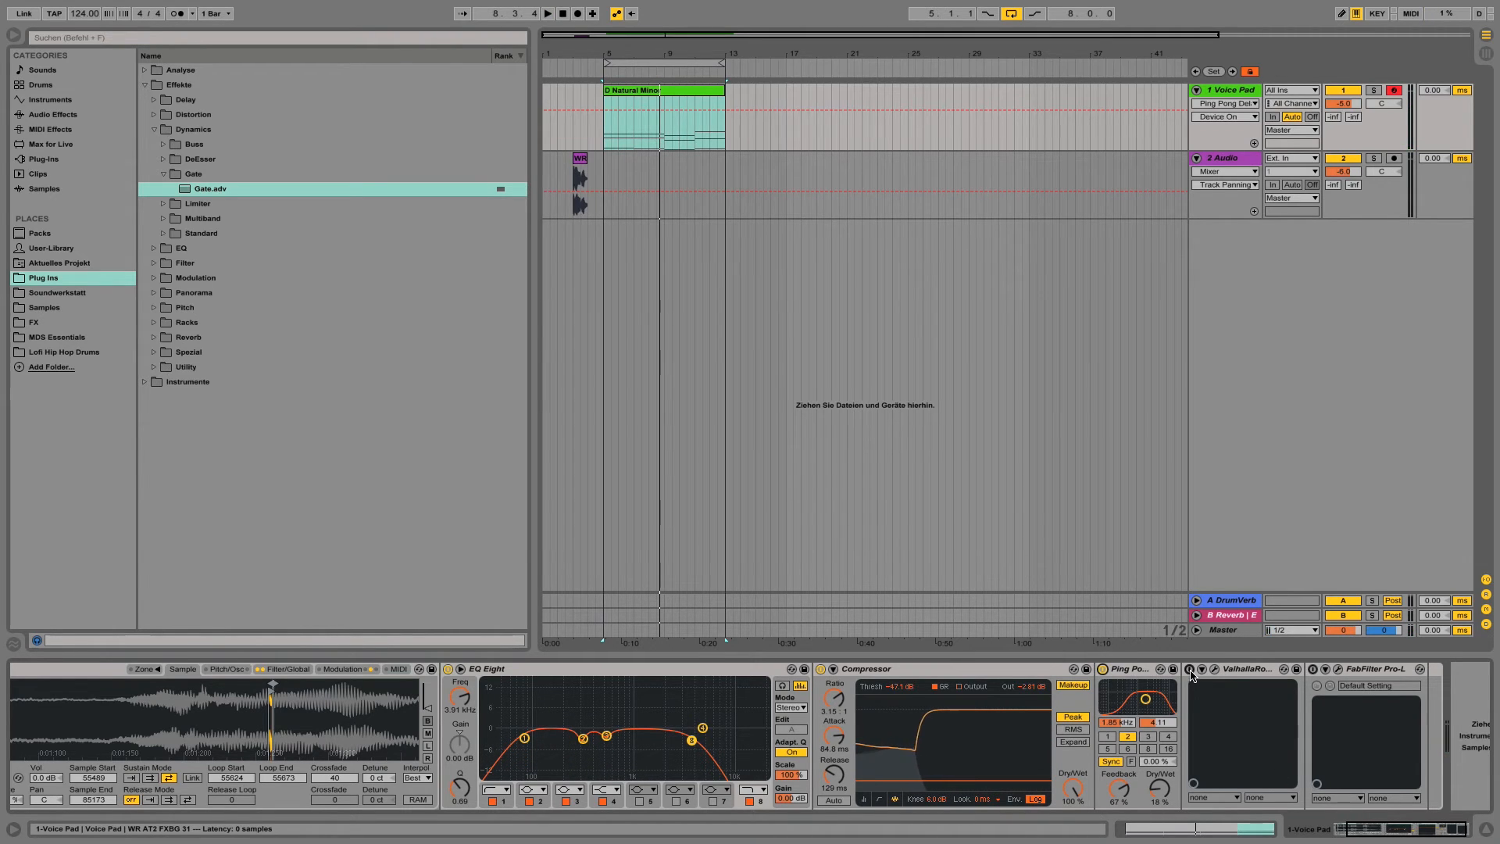
click(1215, 671)
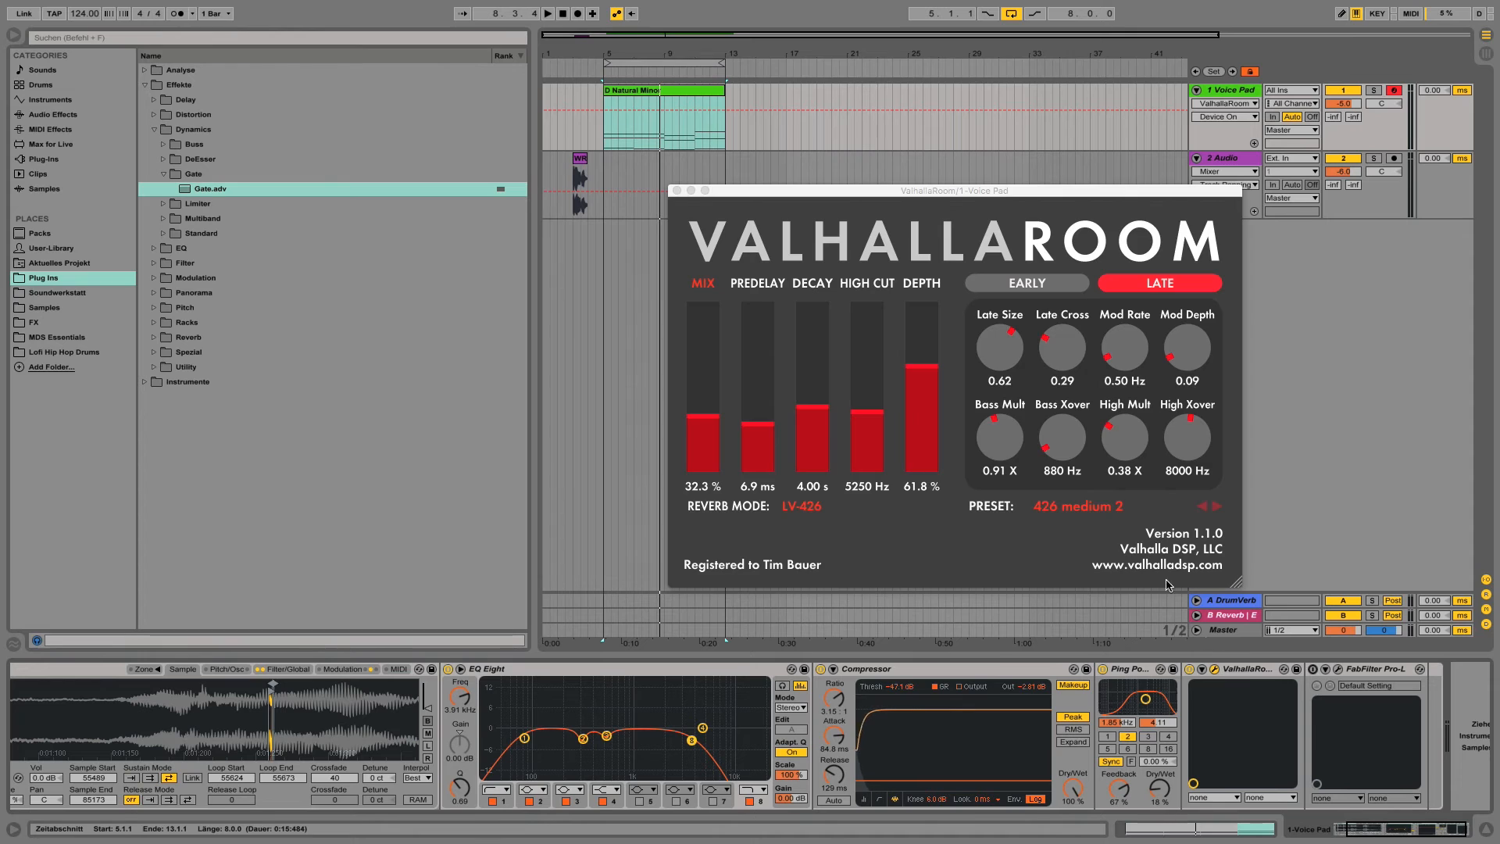
click(677, 191)
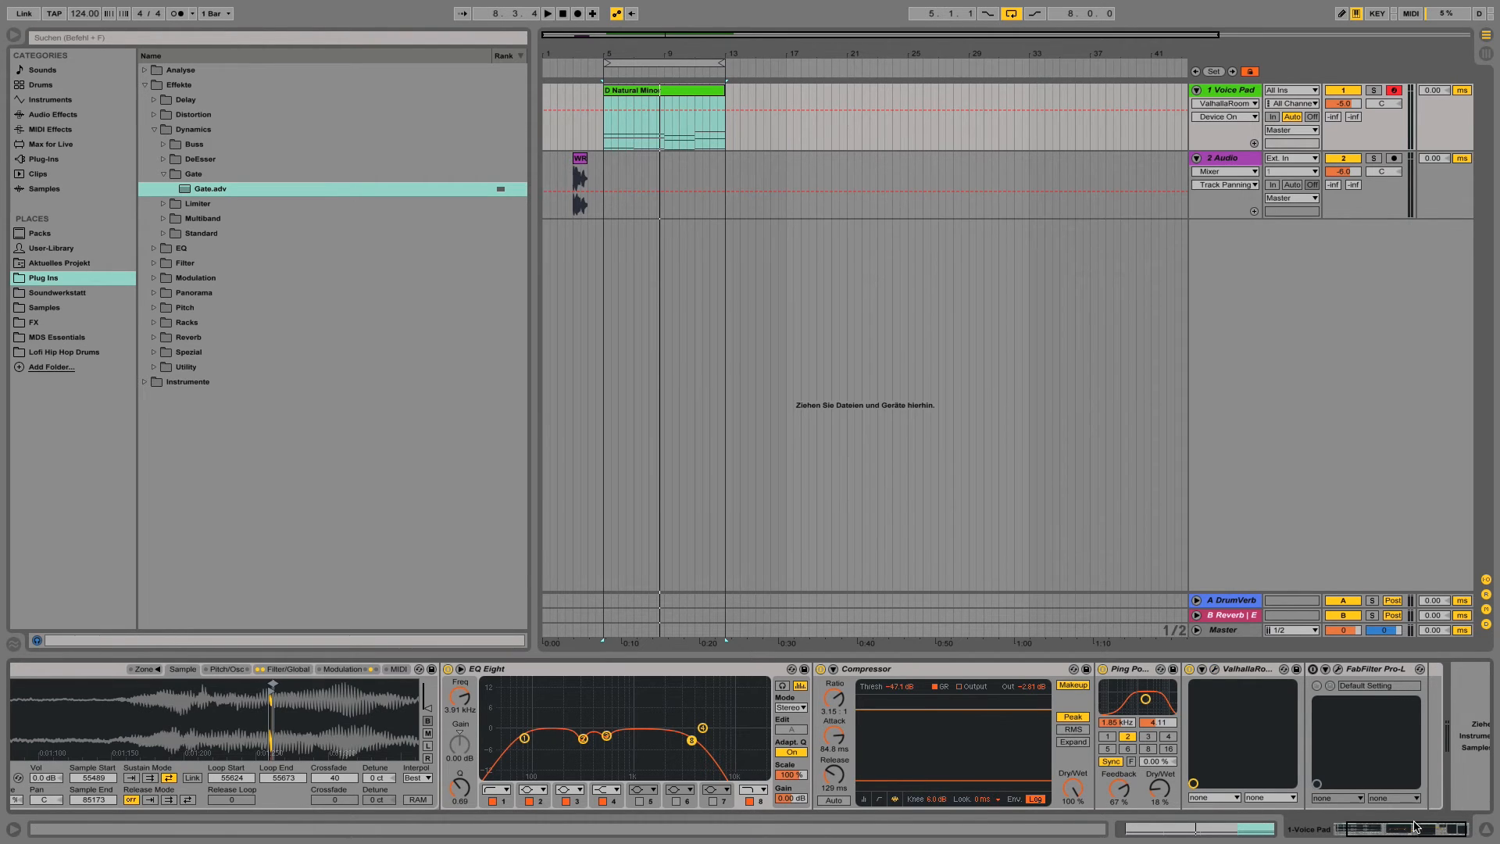
Reactivate the FabFilter Pro-L limiter, inspect its settings, and audition the clip through the complete effect chain
drag(1416, 827, 1436, 828)
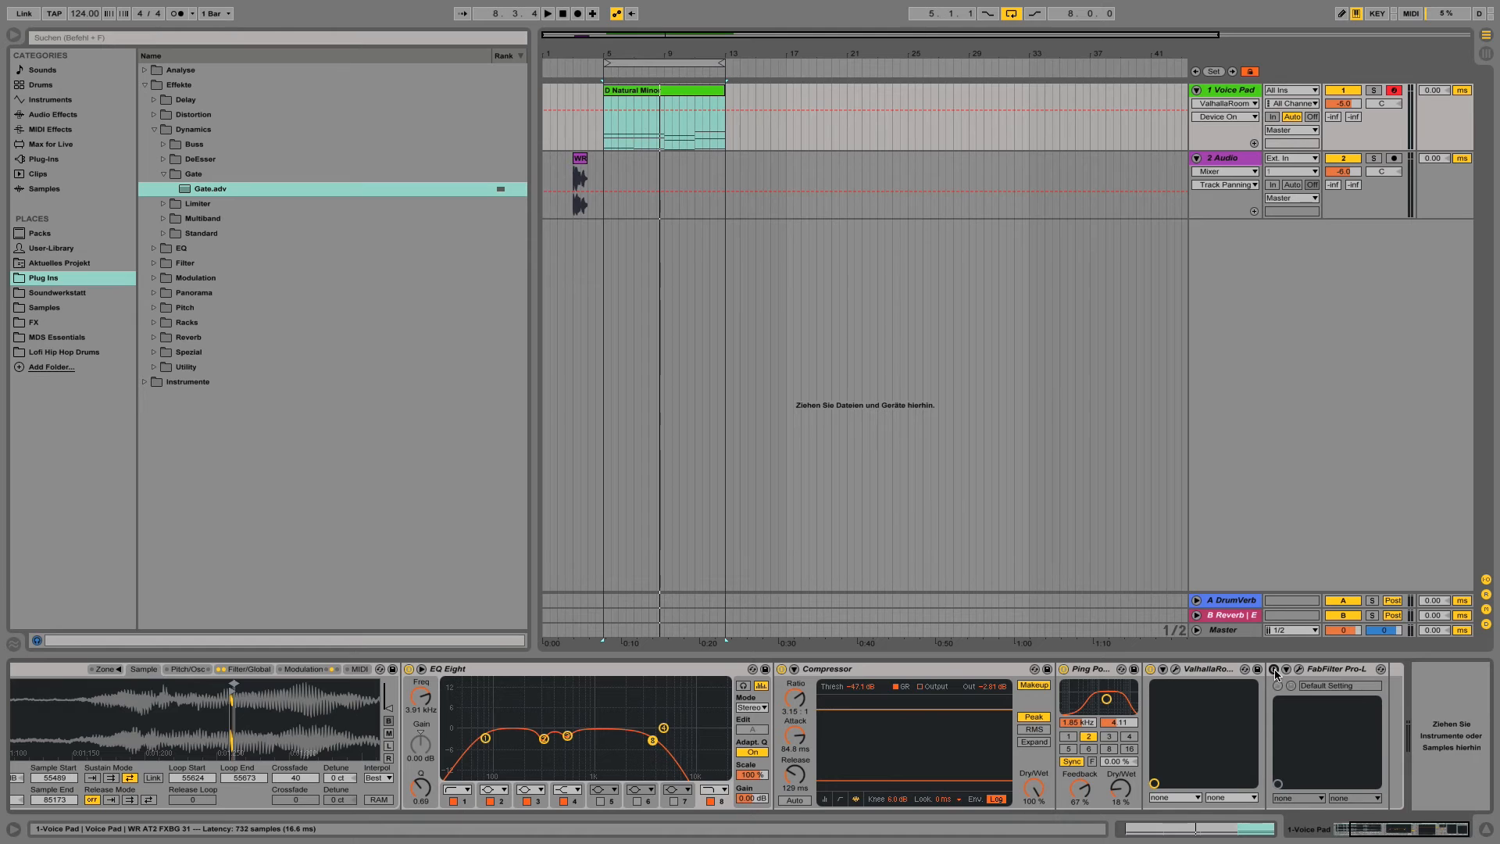
click(1300, 668)
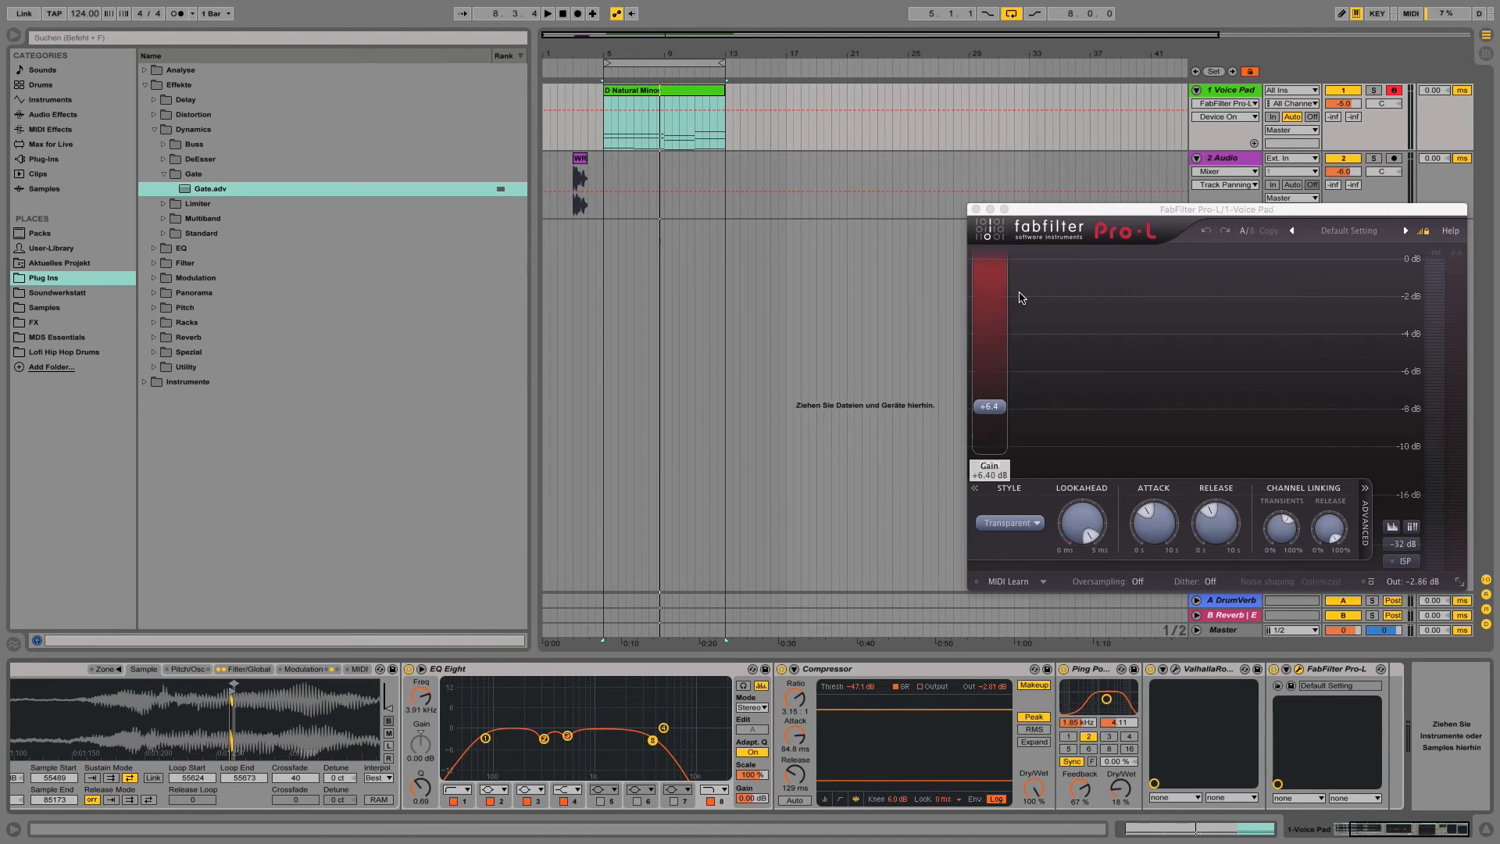
key(space)
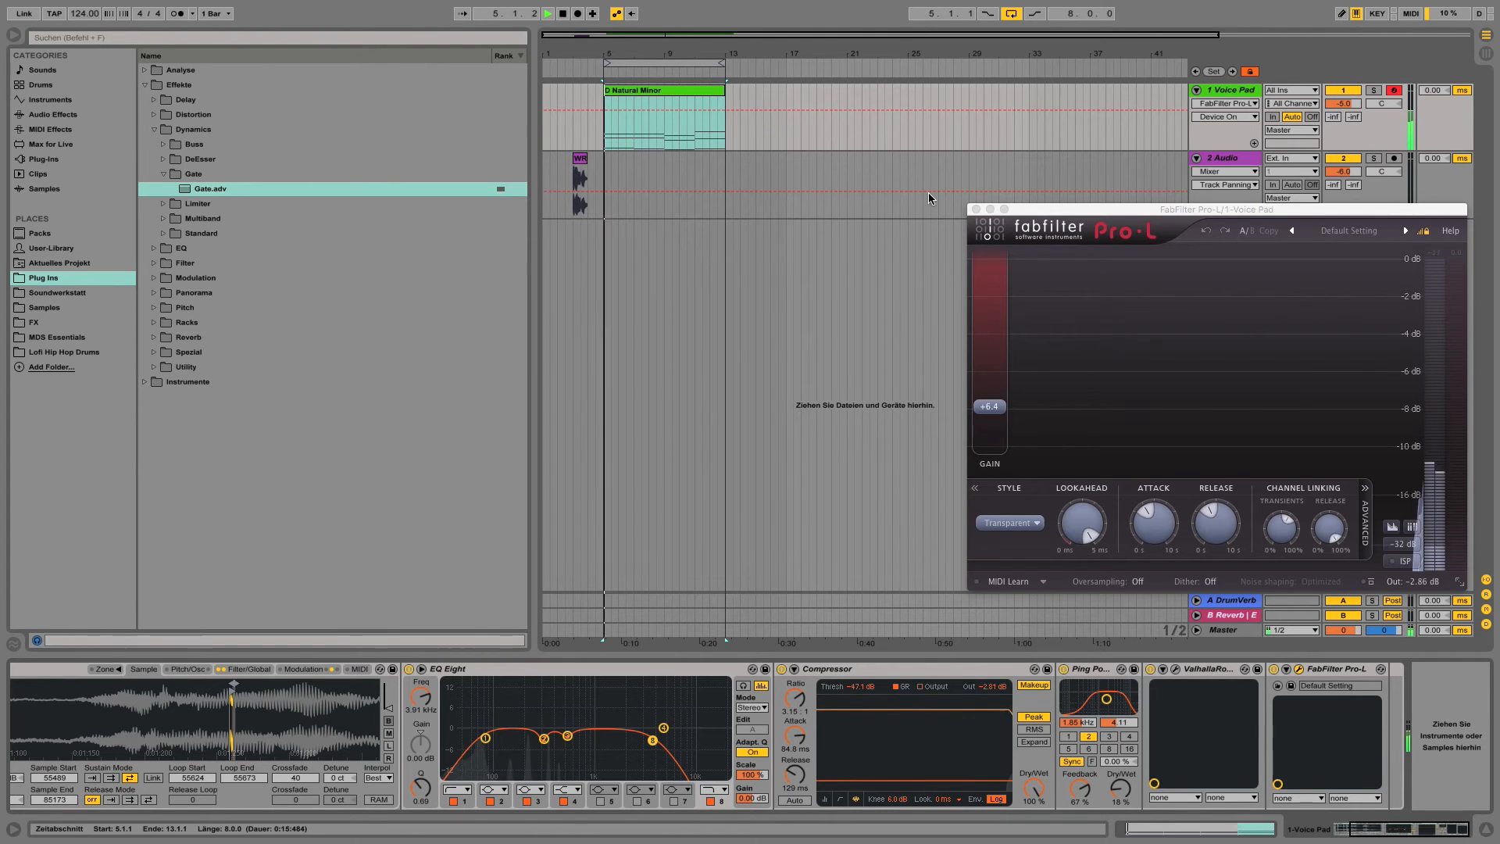
click(977, 209)
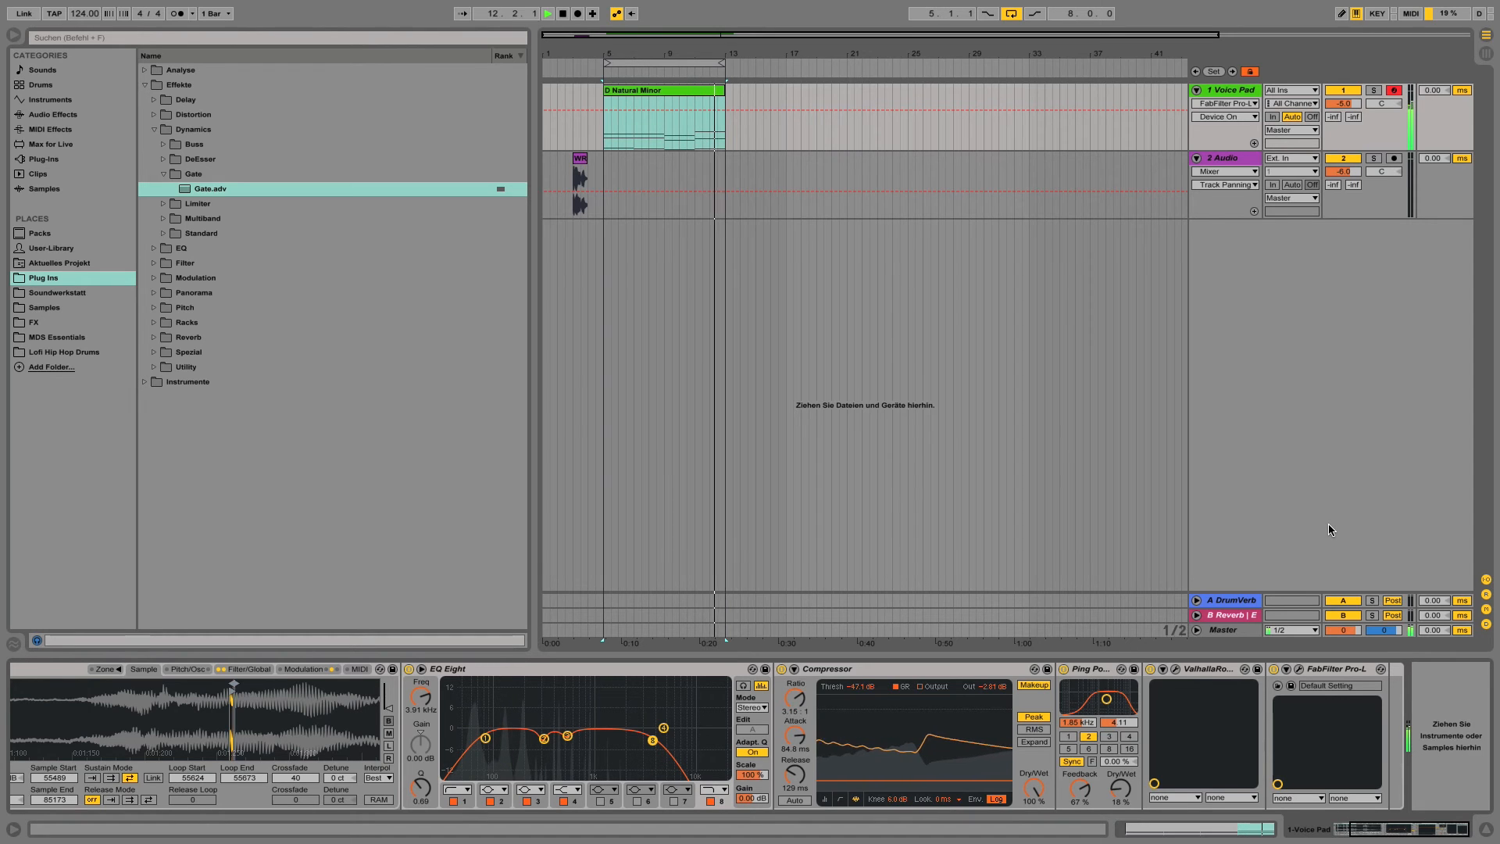
key(space)
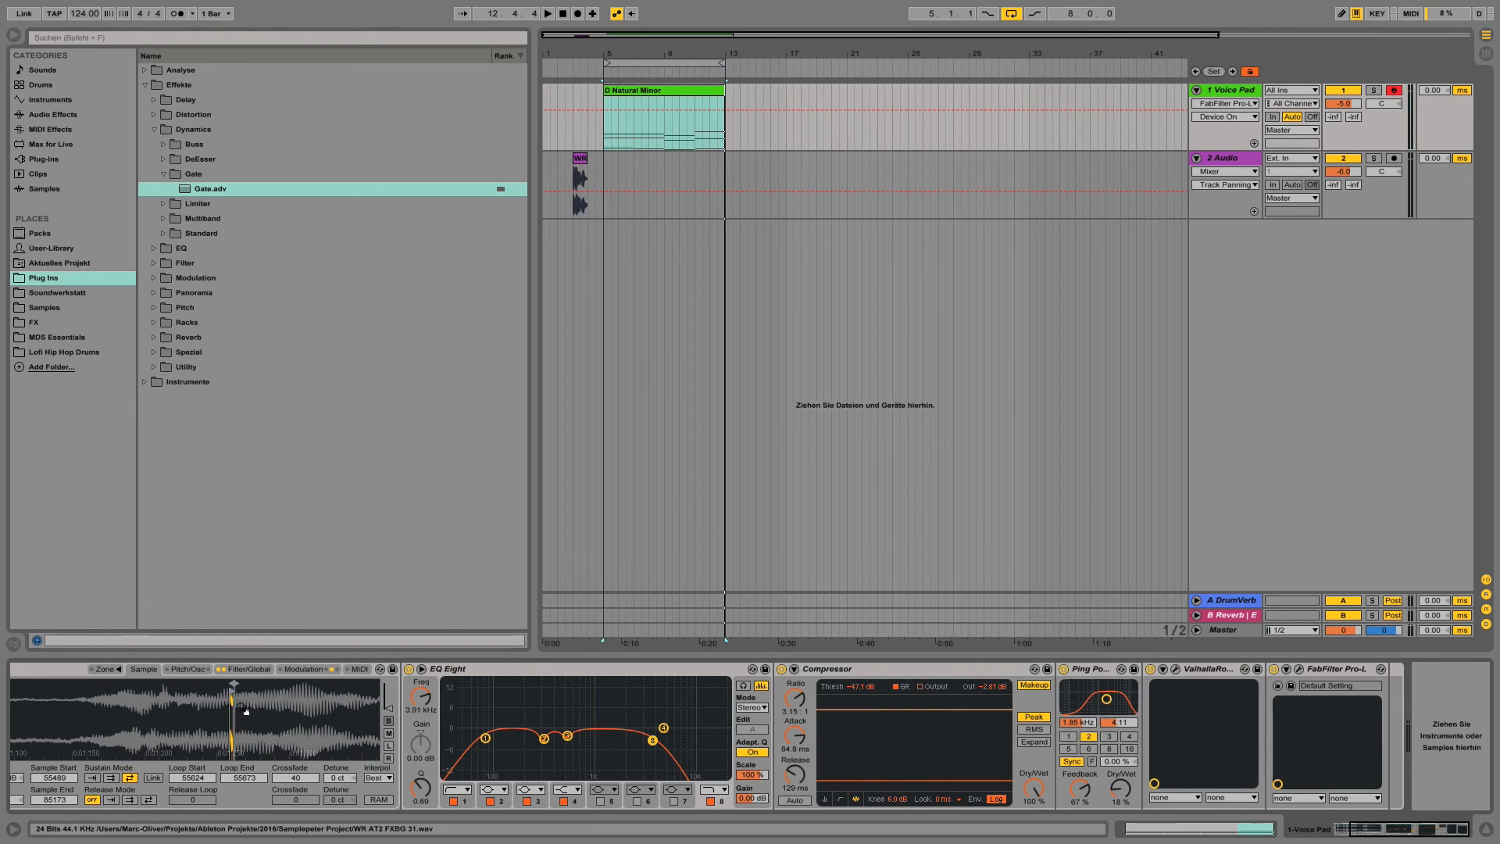
Review the sample's loop region and crossfade up close, along with the sampler's filter and volume envelope settings
drag(244, 707, 86, 782)
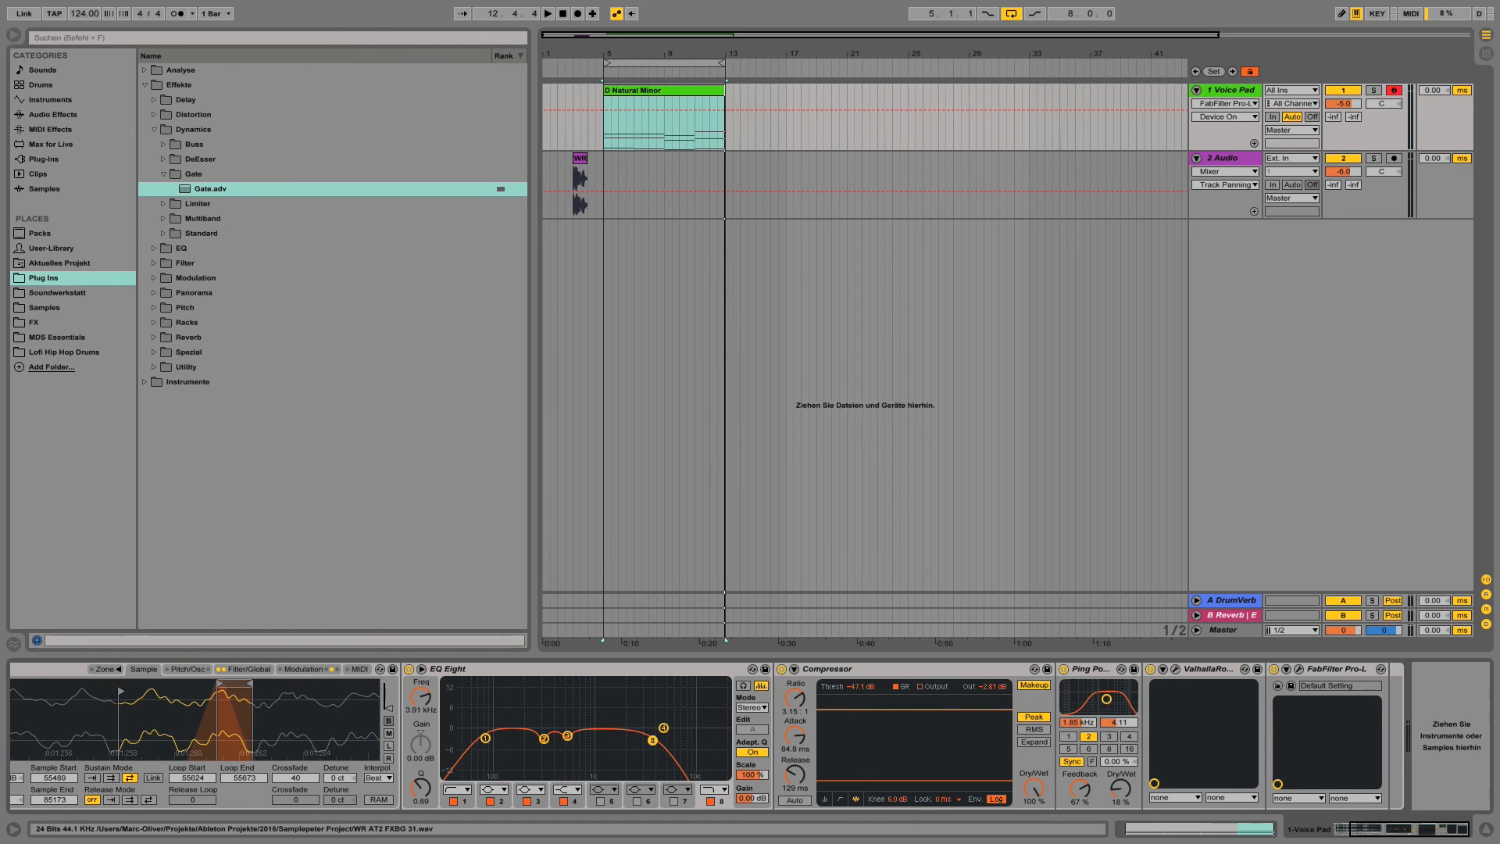
click(250, 669)
drag(1368, 827, 1211, 829)
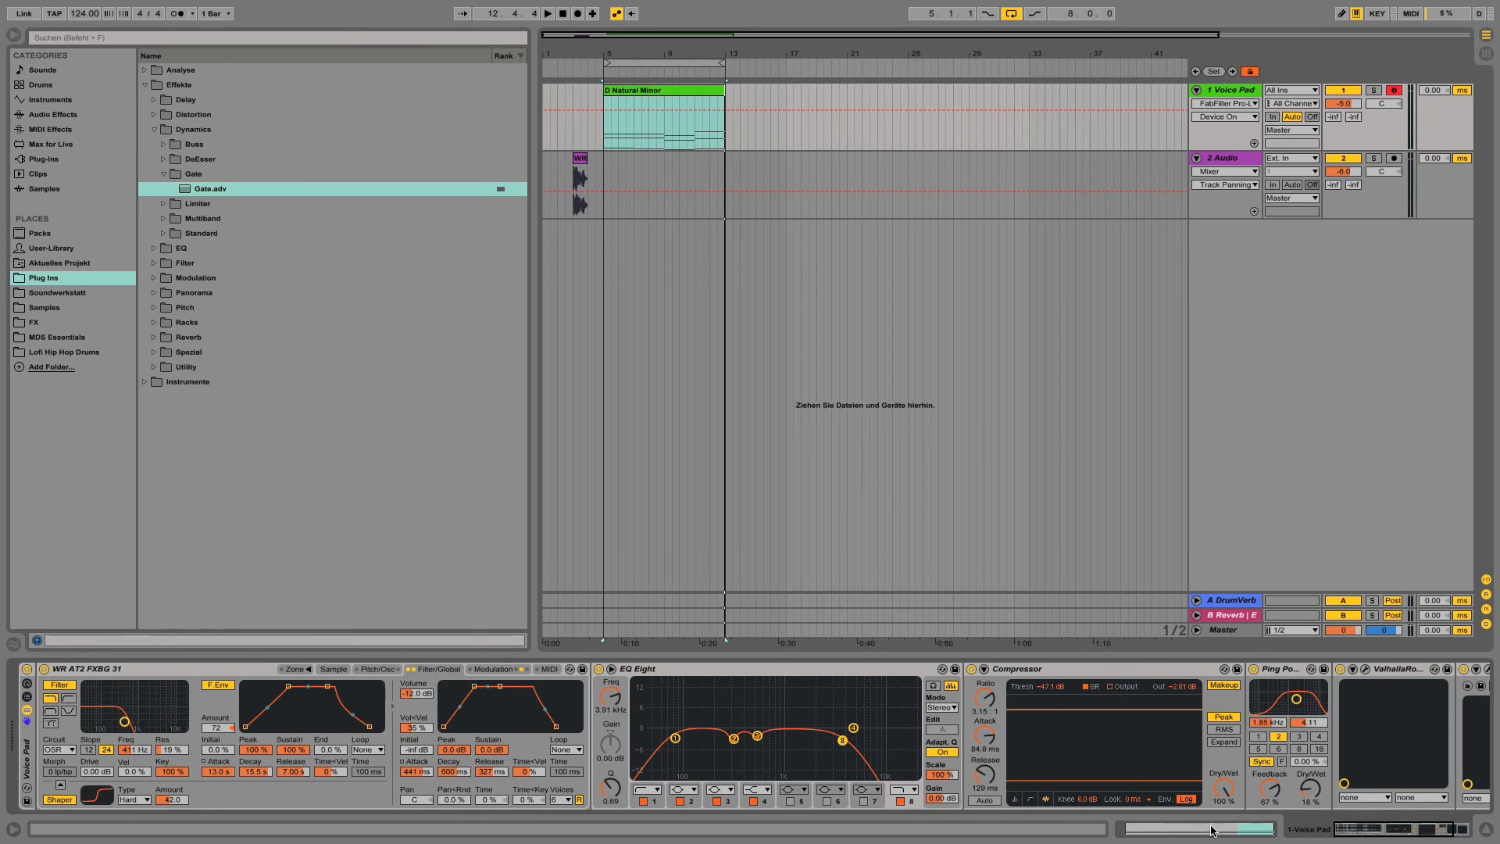
Switch the sampler's modulation oscillator on to view its parameters, and turn it off again
click(379, 670)
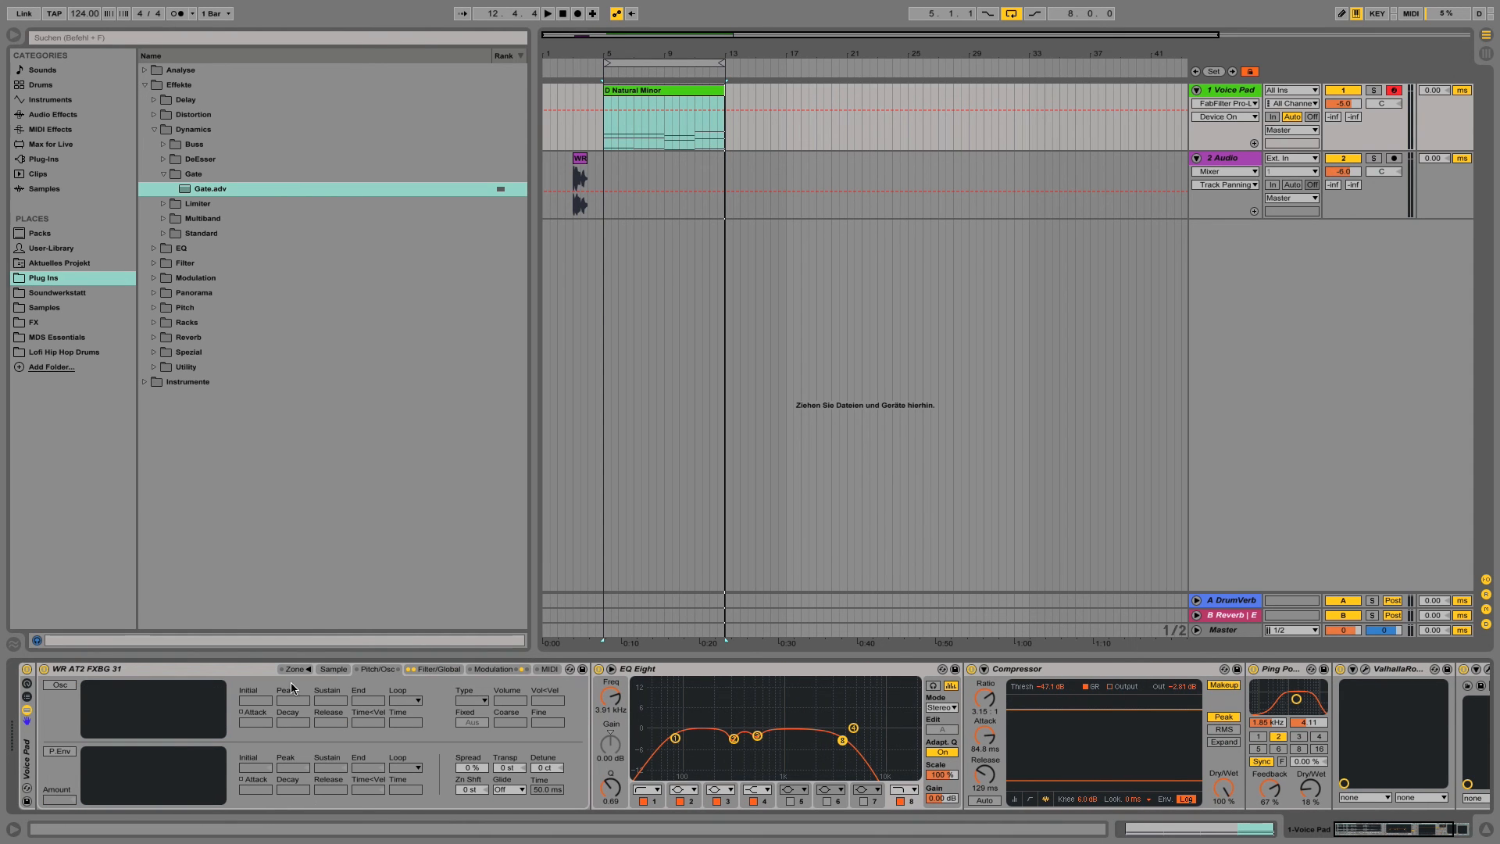
click(69, 683)
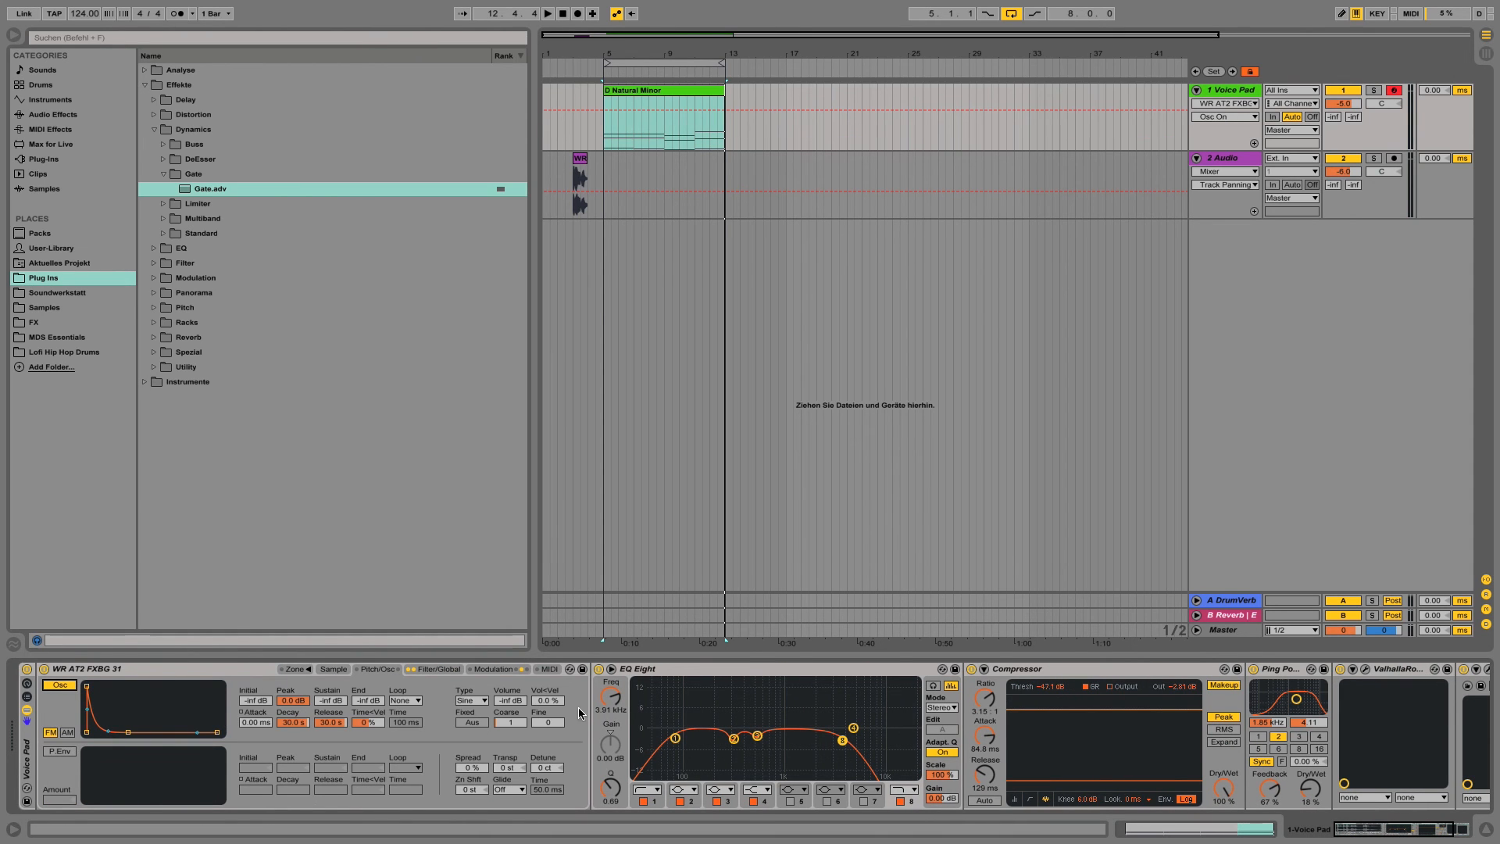
click(65, 689)
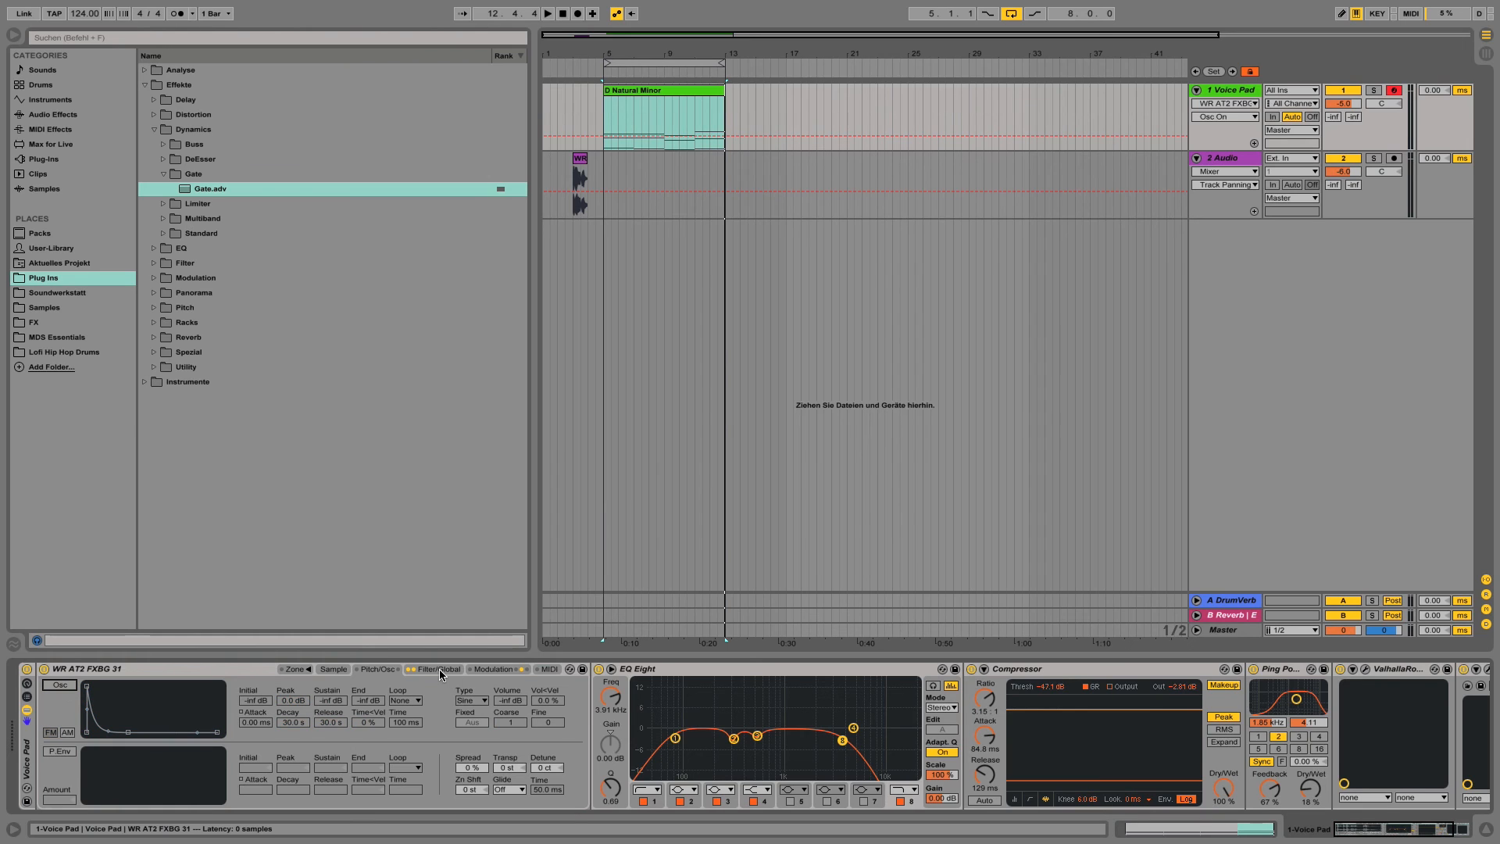